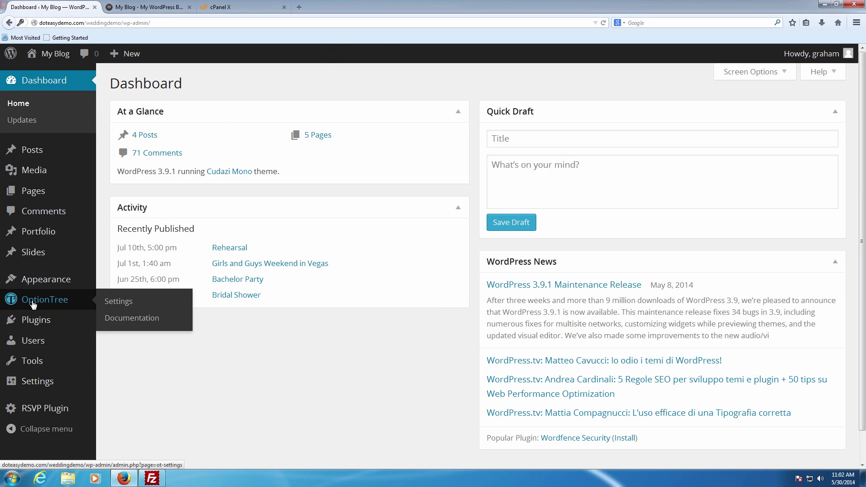
# Step: Search the plugin directory for 'dup', then install and activate WordPress Duplicator
pyautogui.moveTo(89, 329)
pyautogui.click(108, 339)
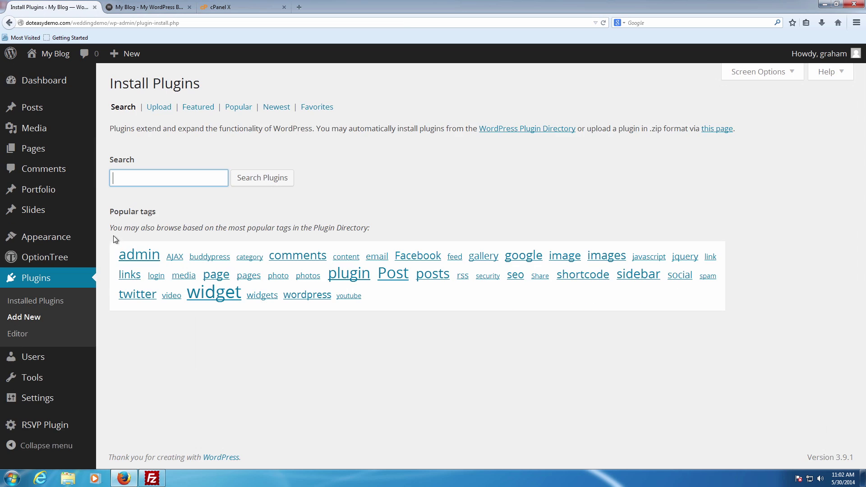
pyautogui.click(155, 179)
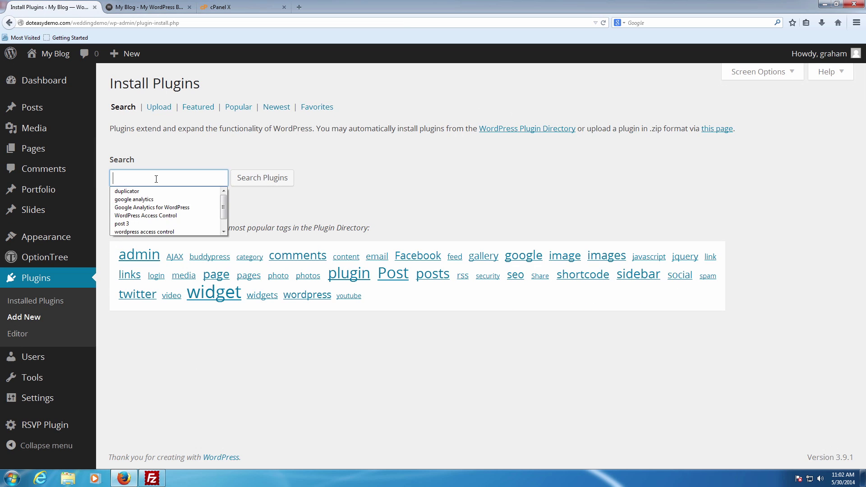
pyautogui.write('duplicator')
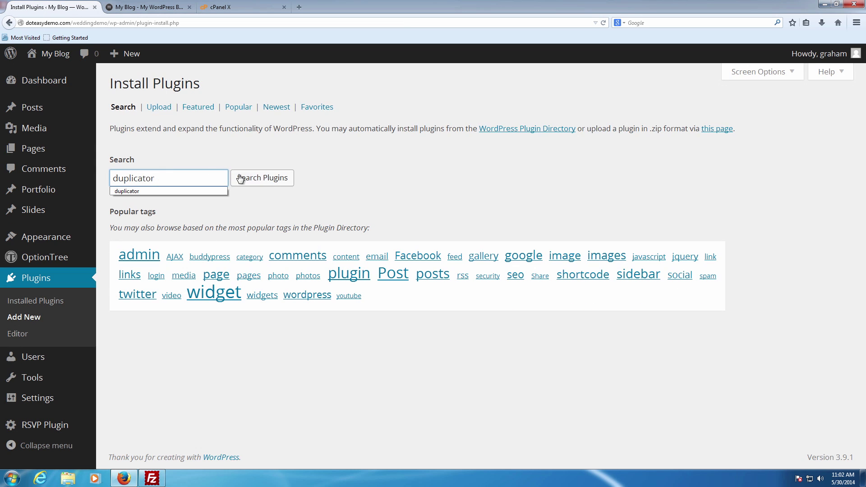
pyautogui.click(246, 178)
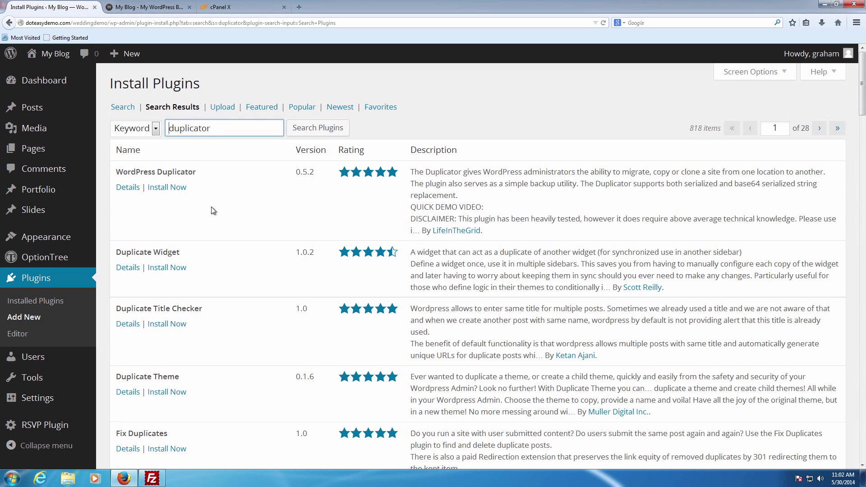
pyautogui.click(177, 188)
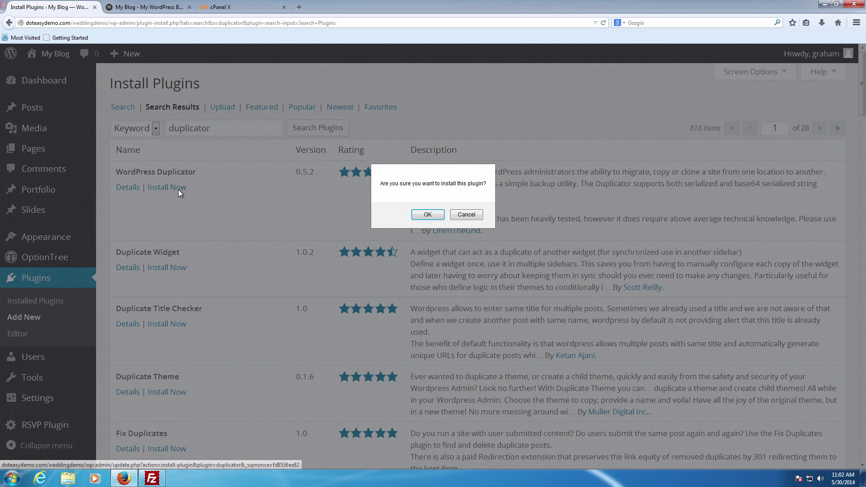
pyautogui.click(427, 215)
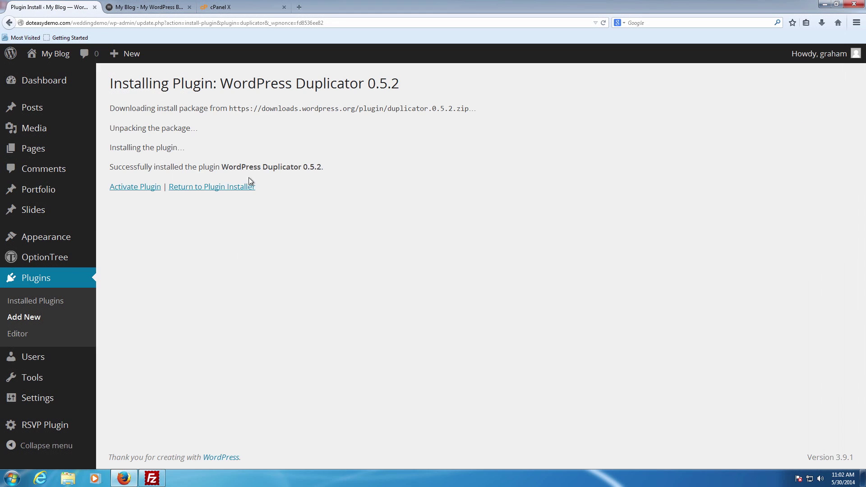
pyautogui.click(157, 188)
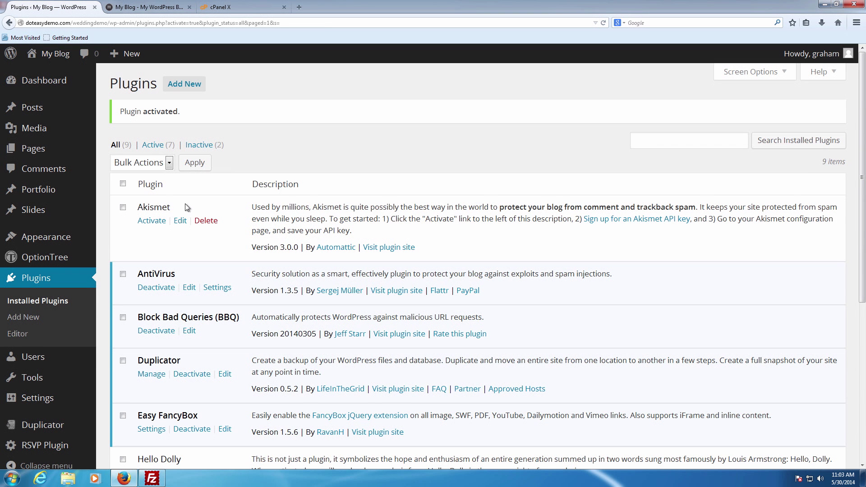
# Step: Open Duplicator's Manage page from the Plugins list to see its empty package list
pyautogui.scroll(-5, 187, 208)
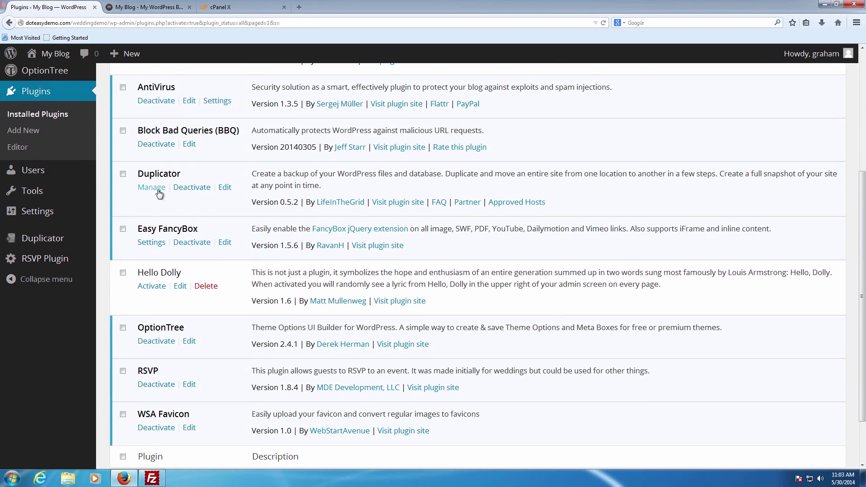
pyautogui.click(153, 189)
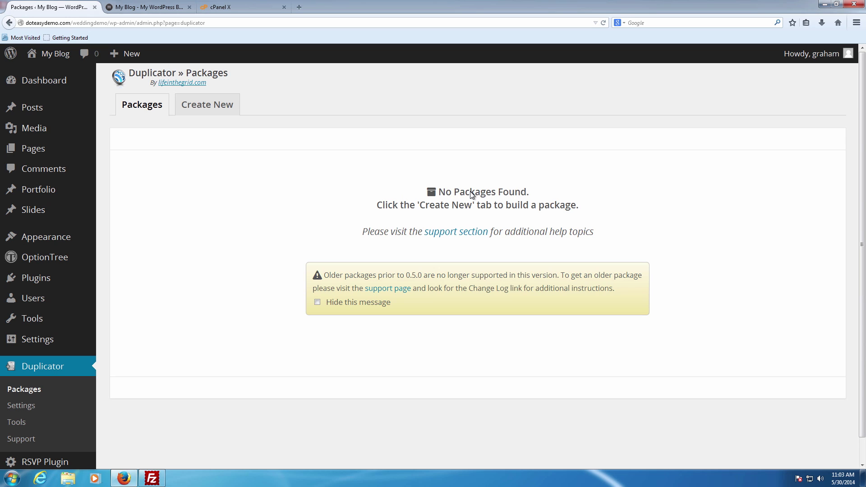
# Step: Create a new package named 20140530_myblog with the note 'Duplication of Wedding Site'
pyautogui.click(198, 107)
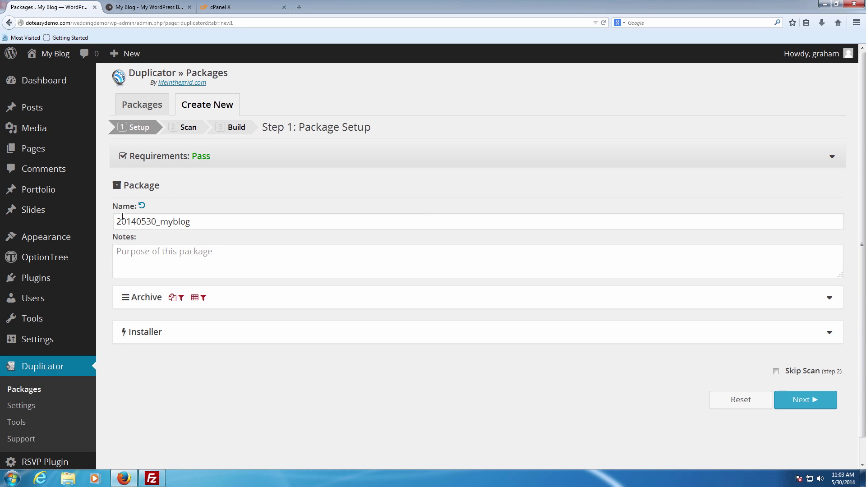
pyautogui.moveTo(117, 221); pyautogui.dragTo(164, 225)
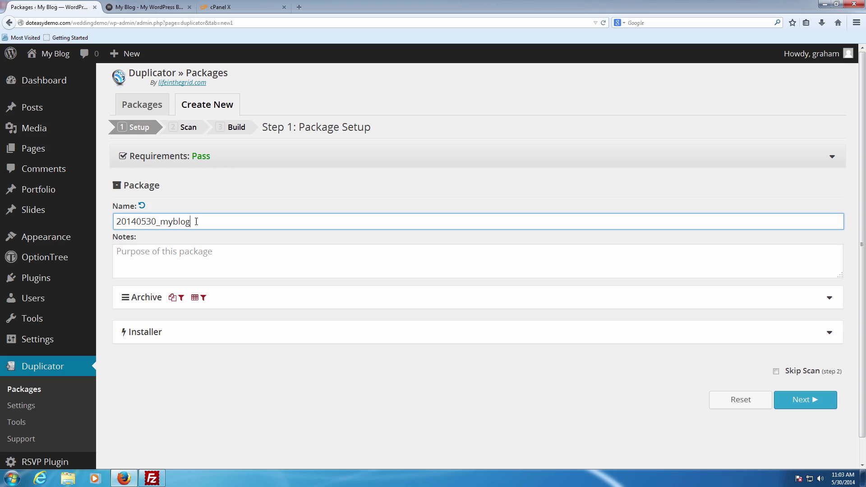
pyautogui.click(198, 253)
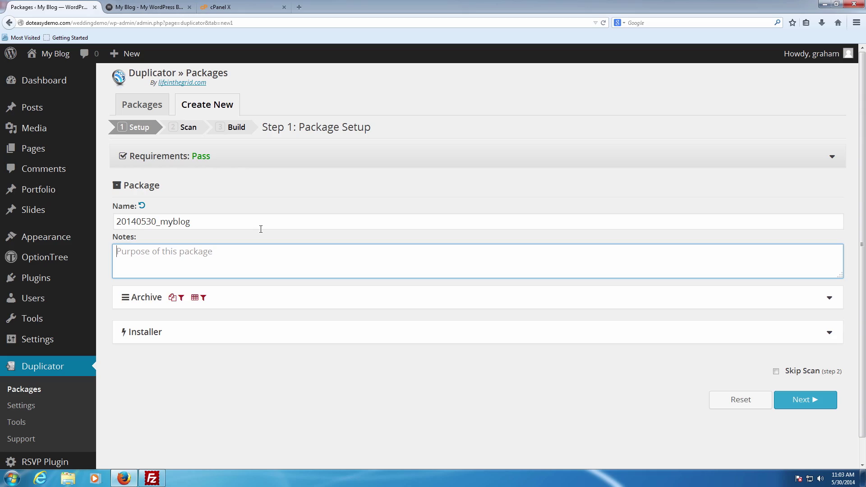
pyautogui.write('Duplication of Wedding Site')
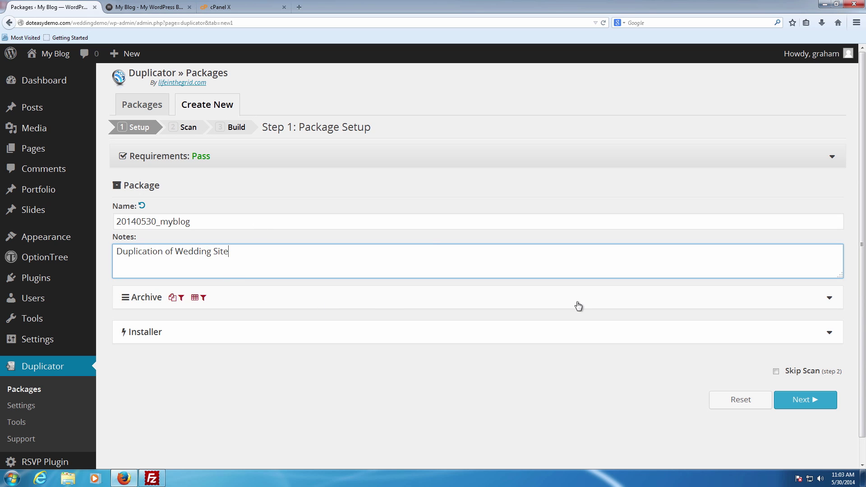
pyautogui.click(821, 299)
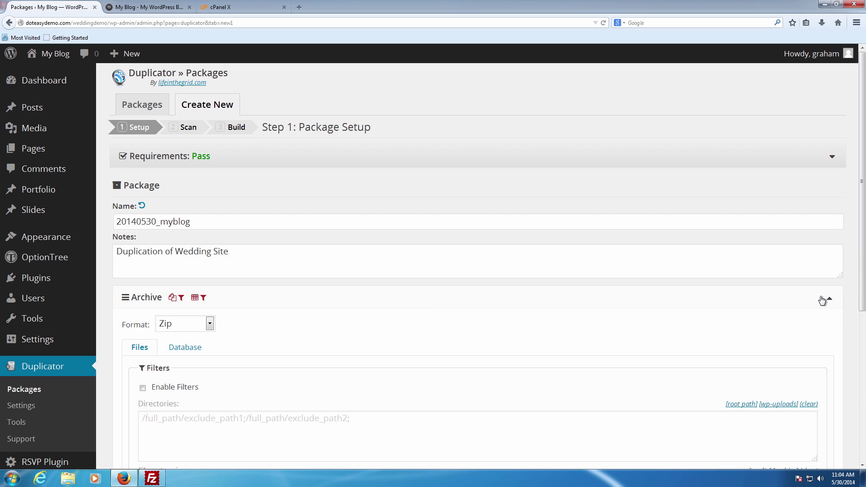
pyautogui.scroll(-1, 742, 314)
pyautogui.scroll(-4, 743, 315)
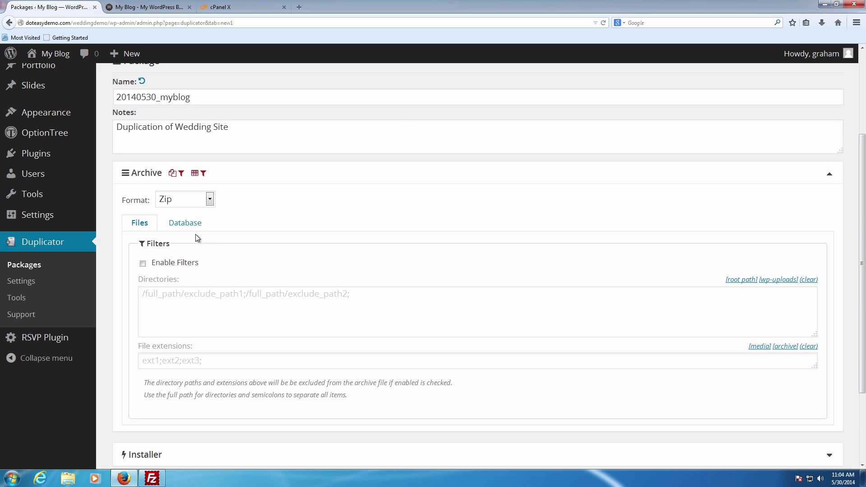
pyautogui.click(183, 224)
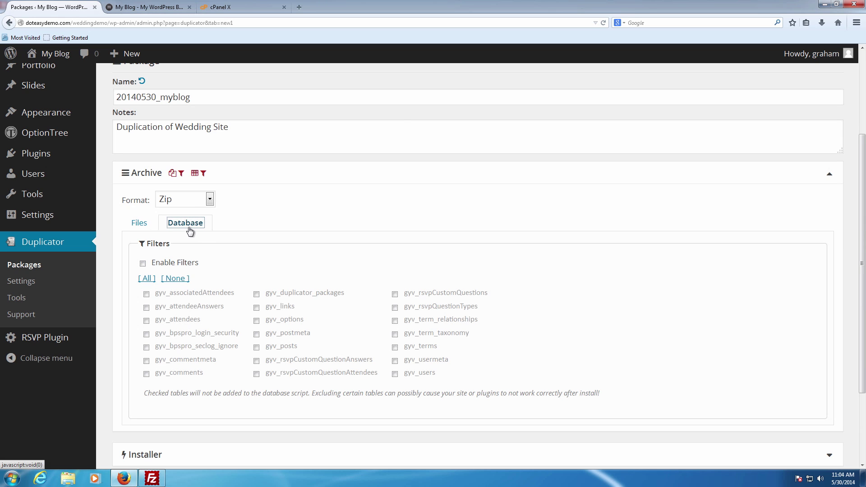
pyautogui.click(146, 224)
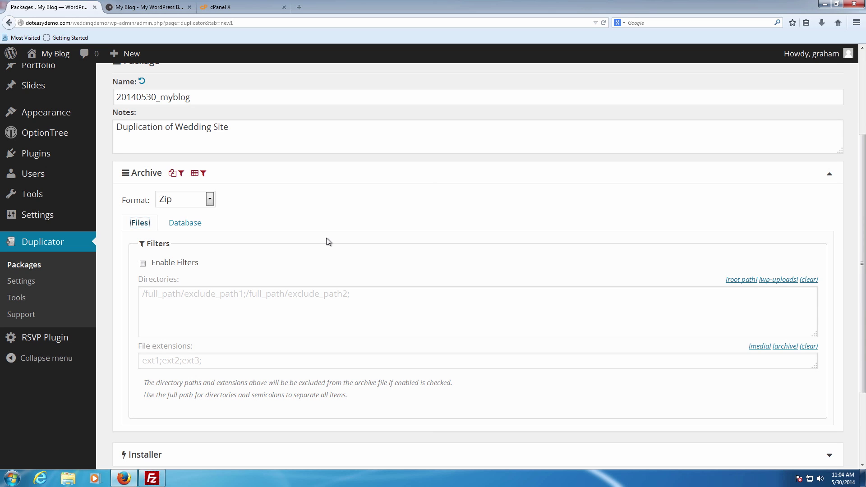
pyautogui.click(826, 176)
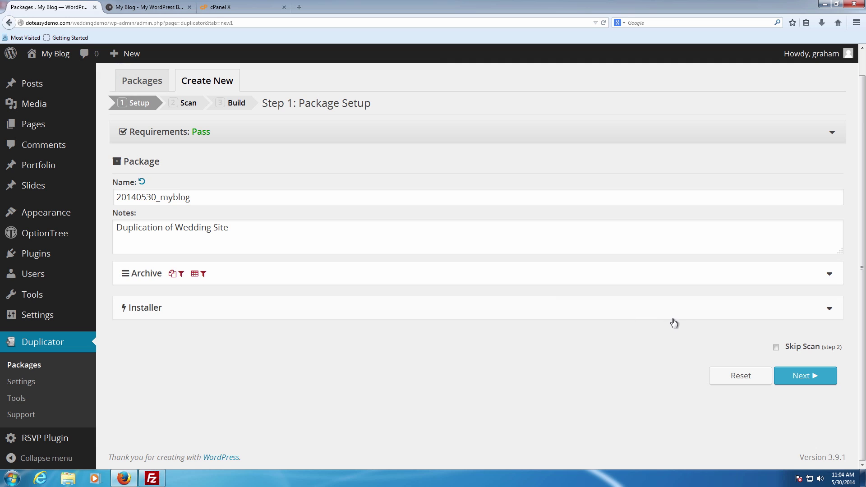
# Step: Check the installer's MySQL host setting, then run the system scan, which flags PHP settings and large files
pyautogui.click(828, 312)
pyautogui.scroll(-3, 478, 348)
pyautogui.click(318, 257)
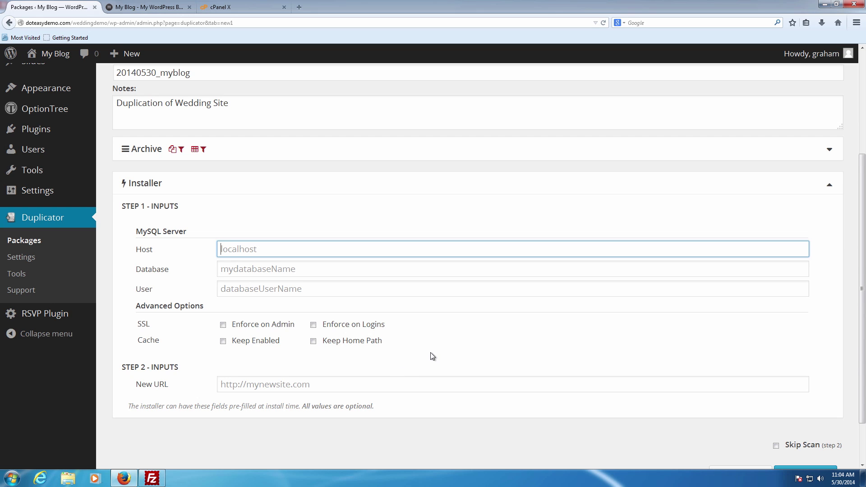
pyautogui.click(828, 185)
pyautogui.scroll(1, 701, 199)
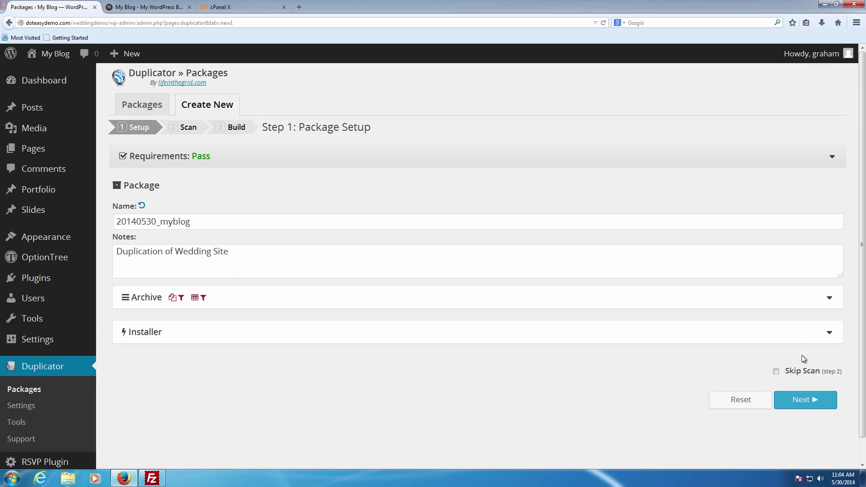
pyautogui.click(805, 400)
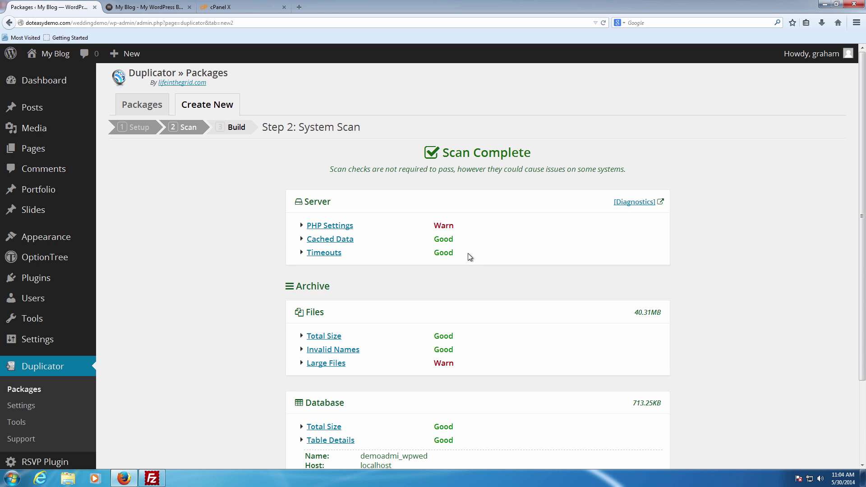
# Step: Review the PHP Settings warning, then build the package into an installer and a 26.43MB archive
pyautogui.scroll(-3, 468, 256)
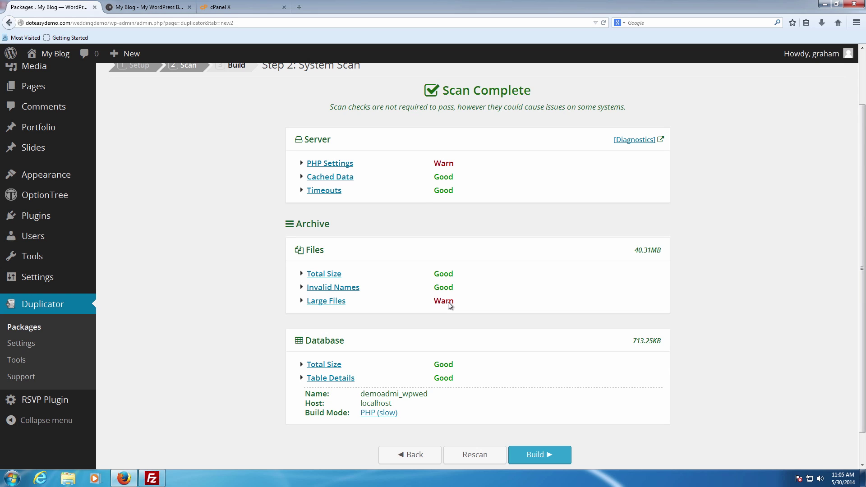
pyautogui.click(430, 166)
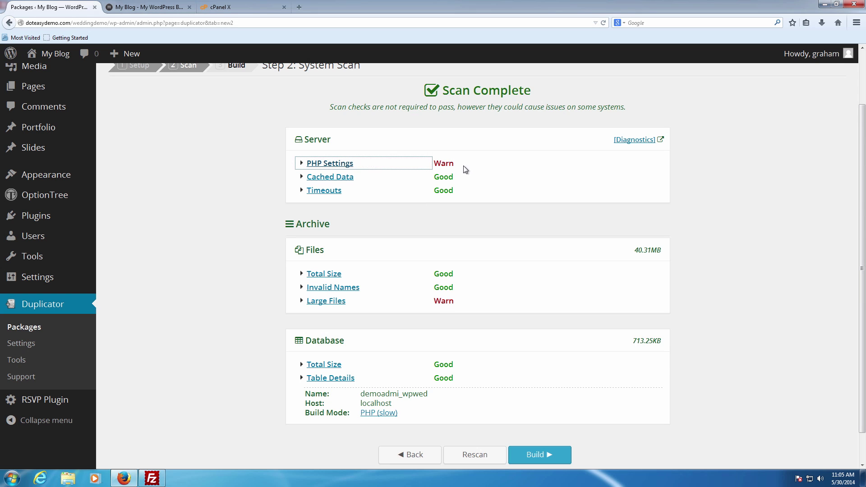
pyautogui.click(468, 169)
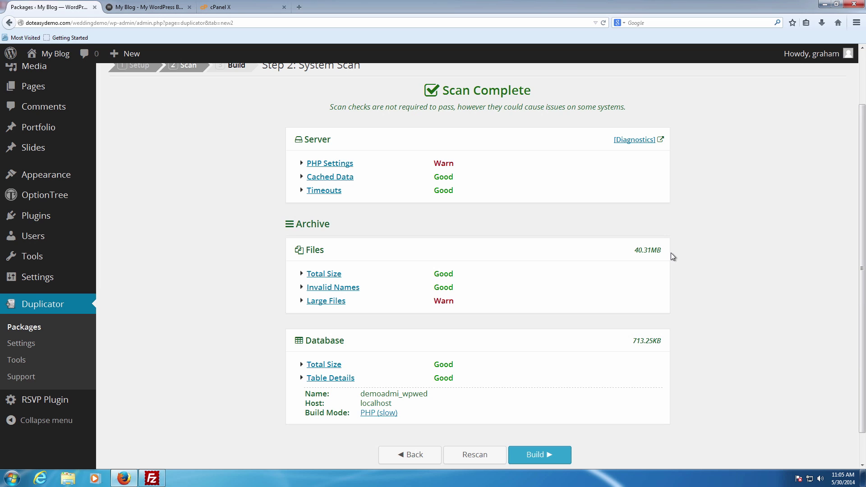
pyautogui.click(547, 456)
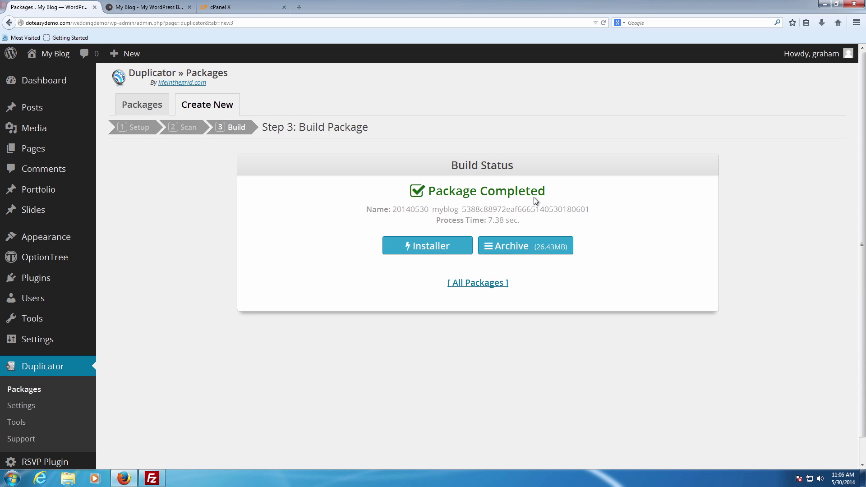
# Step: Save the package's installer and archive zip files, then bring up the wedding site's front page
pyautogui.click(435, 247)
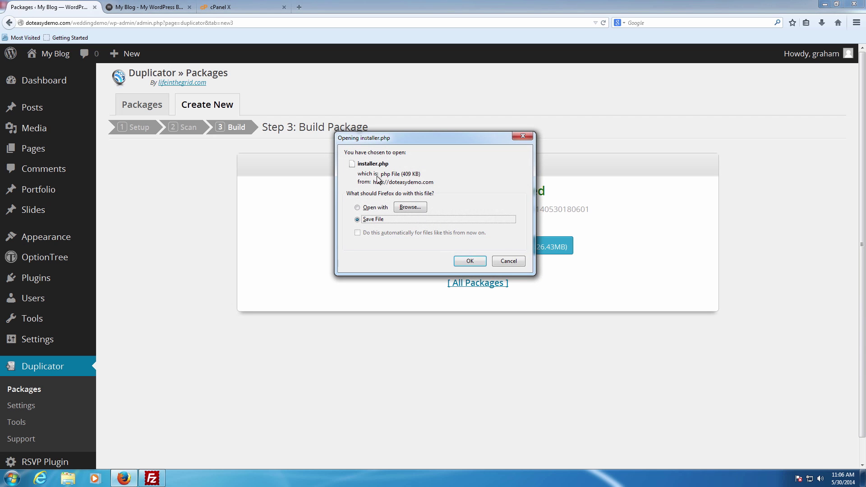
pyautogui.click(457, 260)
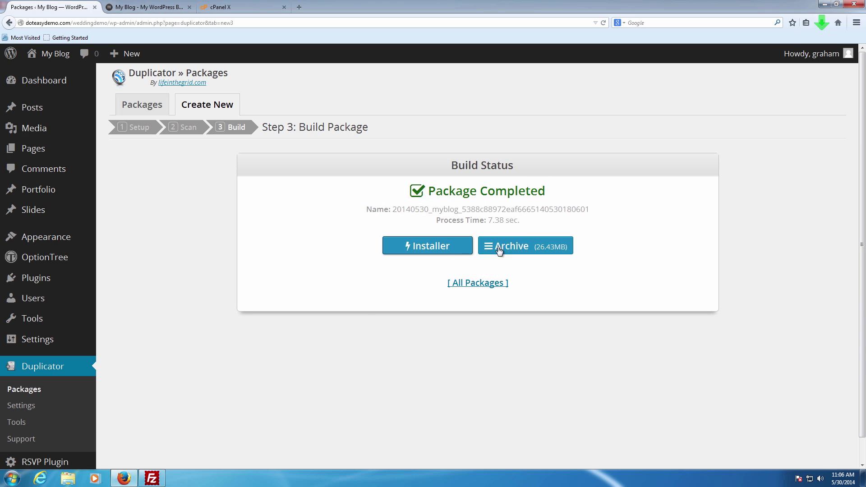
pyautogui.click(511, 248)
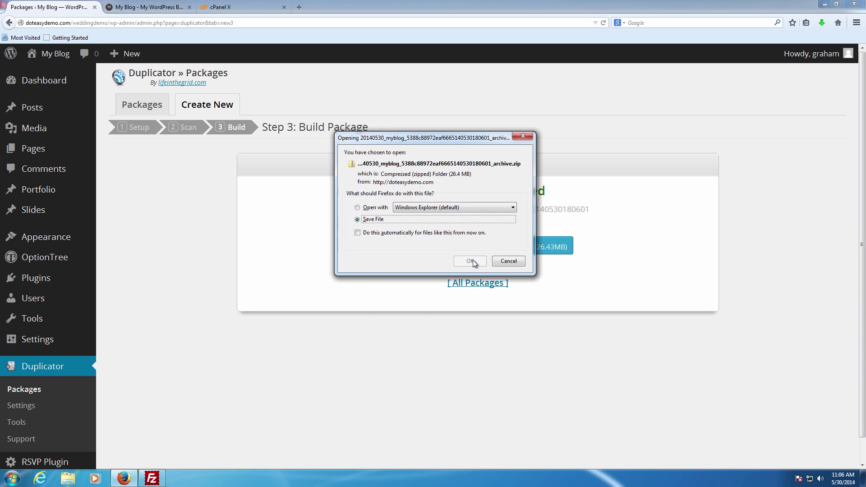
pyautogui.click(473, 261)
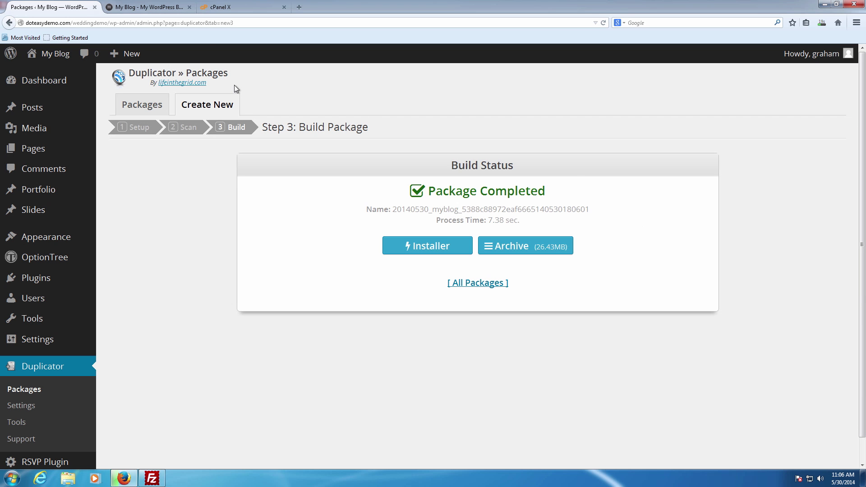
pyautogui.click(154, 6)
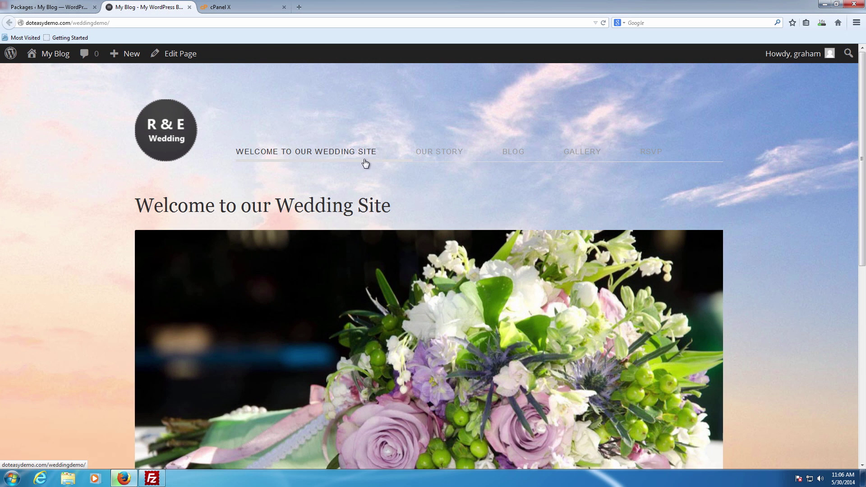
# Step: Browse the wedding site's Our Story page, then return to the Duplicator Package Completed page
pyautogui.scroll(-4, 365, 163)
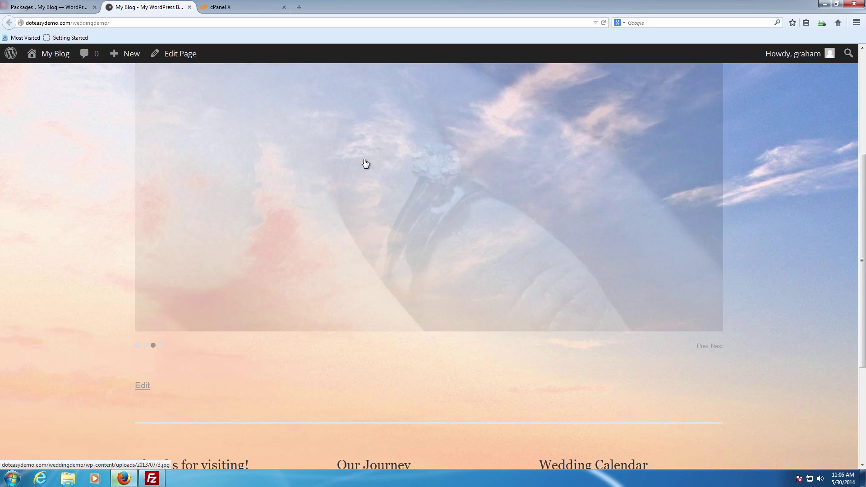
pyautogui.middleClick(364, 159)
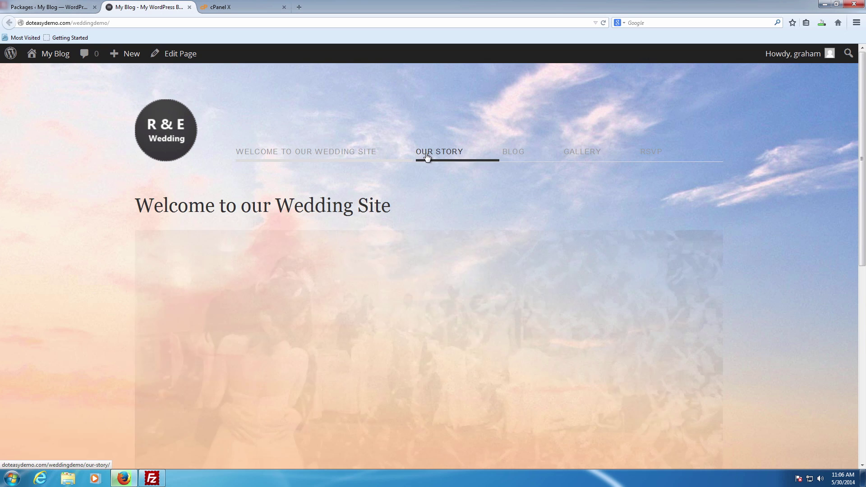
pyautogui.click(426, 155)
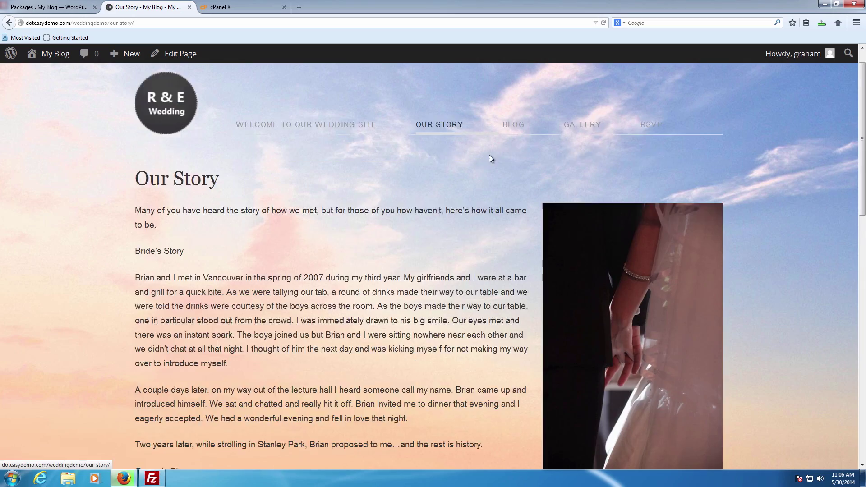
pyautogui.scroll(-15, 510, 145)
pyautogui.scroll(-3, 396, 338)
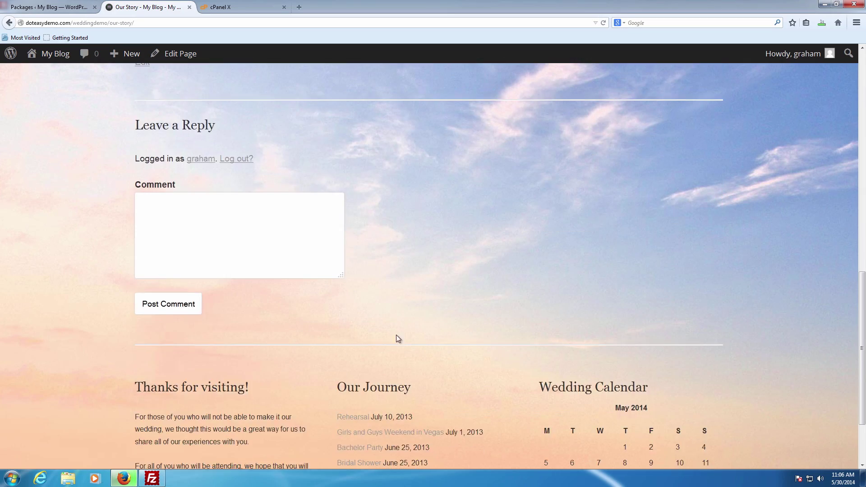
pyautogui.scroll(10, 451, 344)
pyautogui.scroll(4, 450, 343)
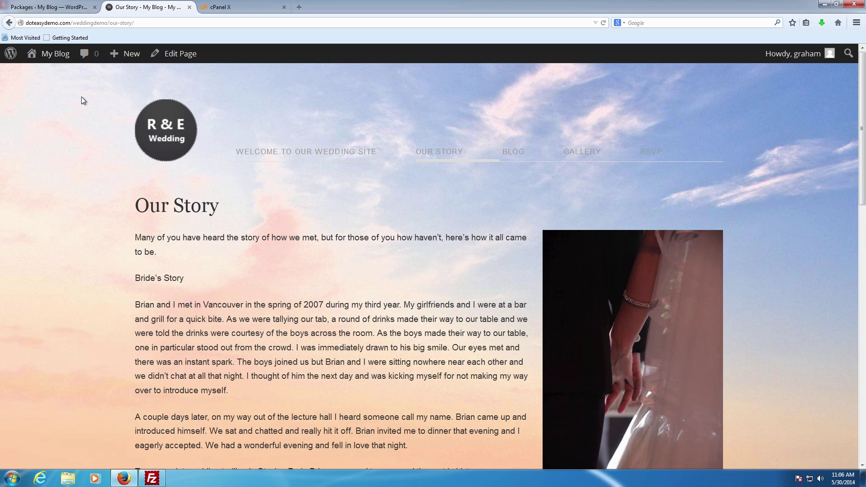
pyautogui.click(62, 11)
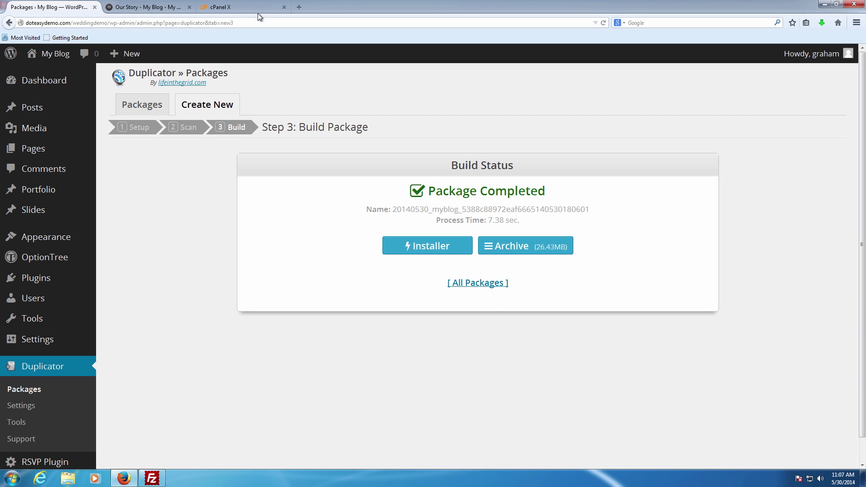
# Step: Scroll through the cPanel X home page, then switch to FileZilla connected over FTP
pyautogui.click(251, 5)
pyautogui.scroll(-1, 454, 167)
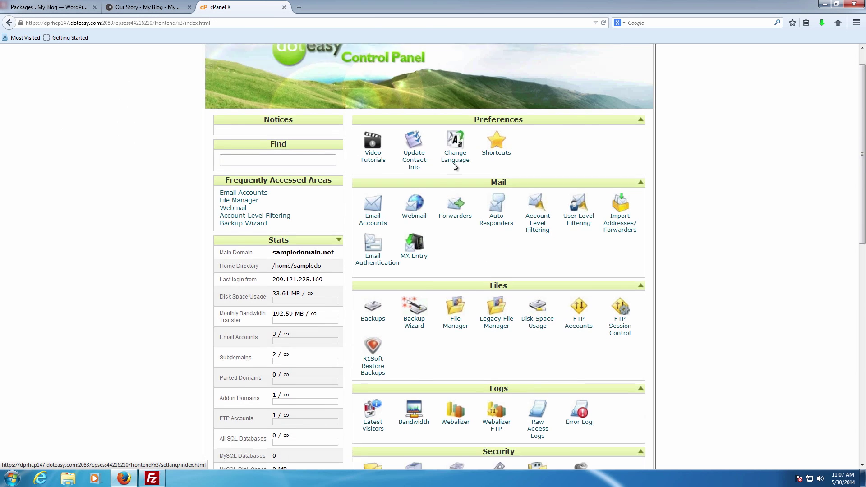
pyautogui.scroll(-6, 455, 167)
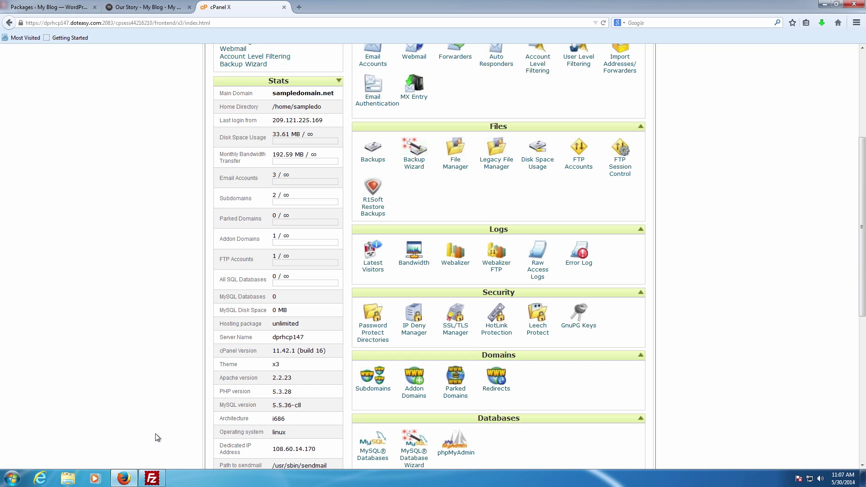
pyautogui.click(154, 477)
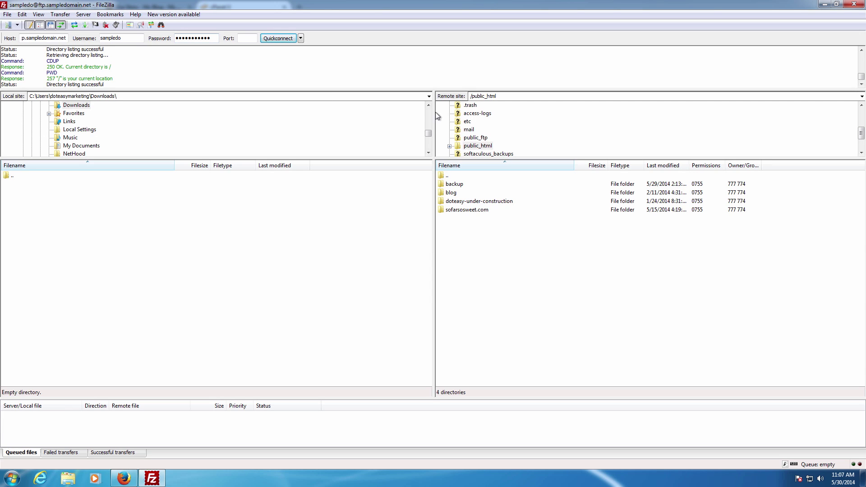
# Step: Upload the Duplicator zip and installer.php from local Downloads into the server's public_html folder
pyautogui.click(477, 146)
pyautogui.doubleClick(38, 175)
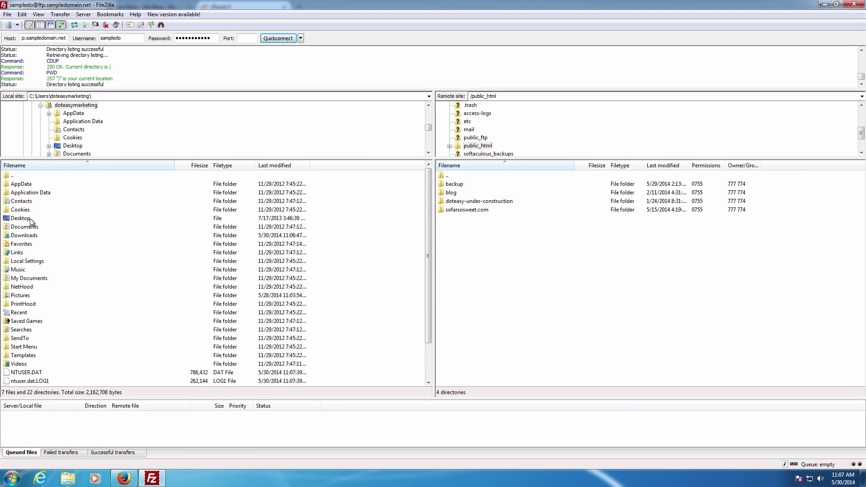
pyautogui.doubleClick(28, 235)
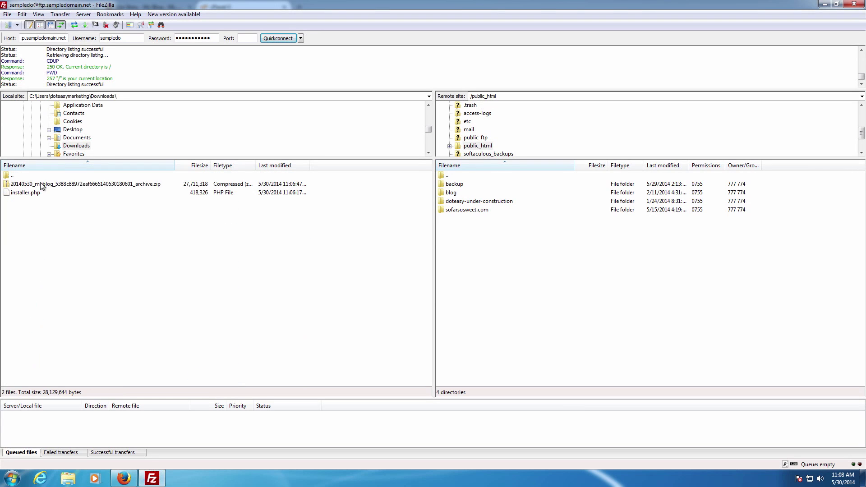
pyautogui.click(76, 185)
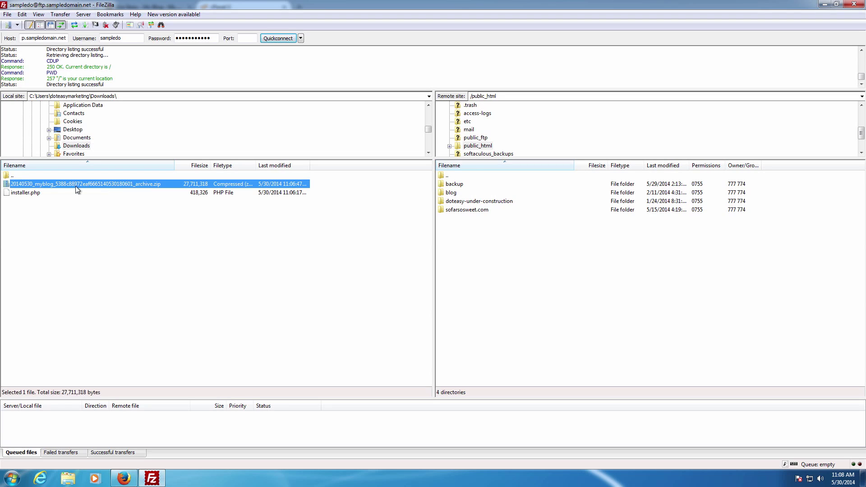
pyautogui.keyDown('shift'); pyautogui.click(37, 191); pyautogui.keyUp('shift')
pyautogui.moveTo(45, 186); pyautogui.dragTo(470, 248)
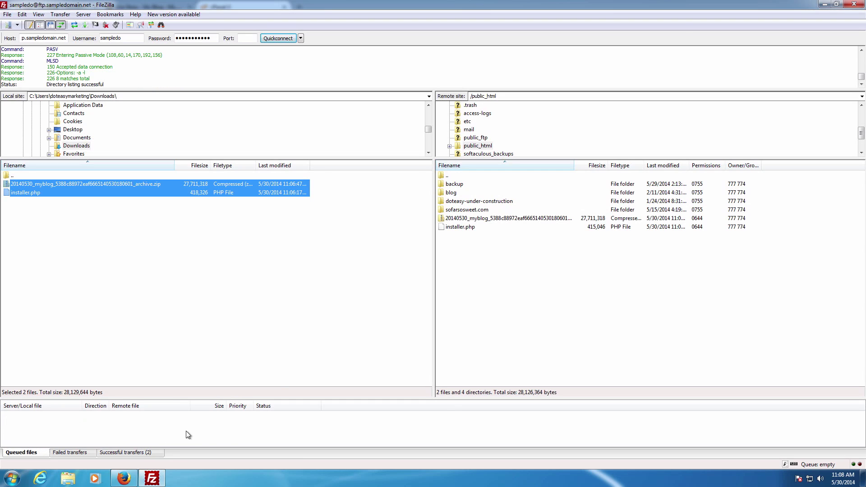
pyautogui.click(466, 296)
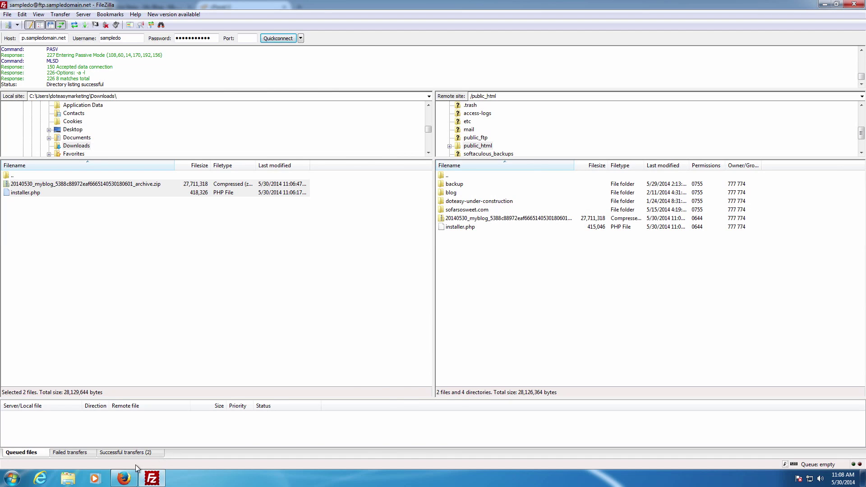
pyautogui.click(124, 478)
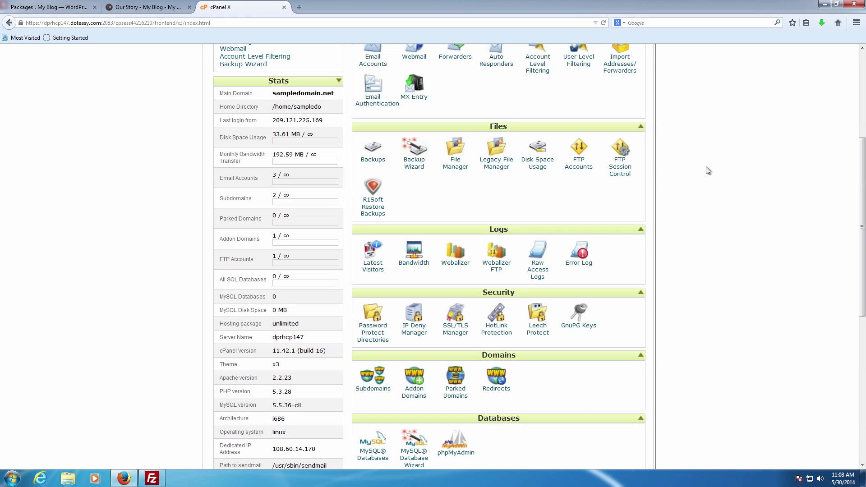
pyautogui.scroll(4, 706, 166)
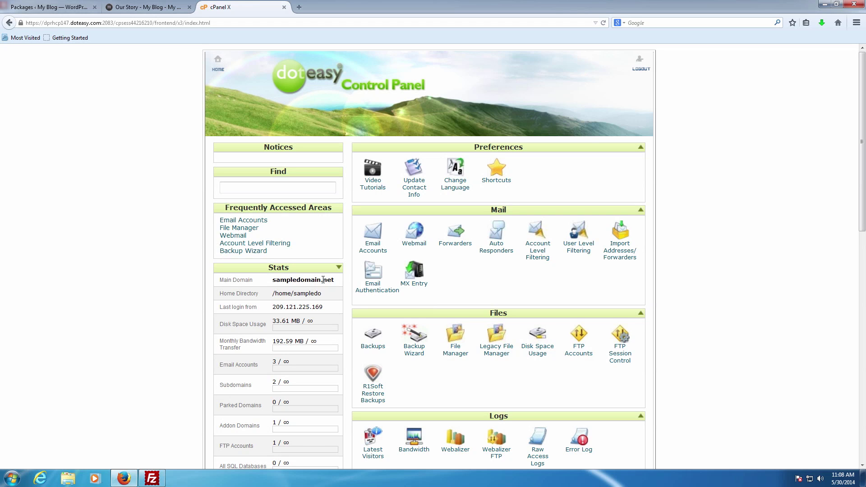
pyautogui.scroll(-3, 364, 285)
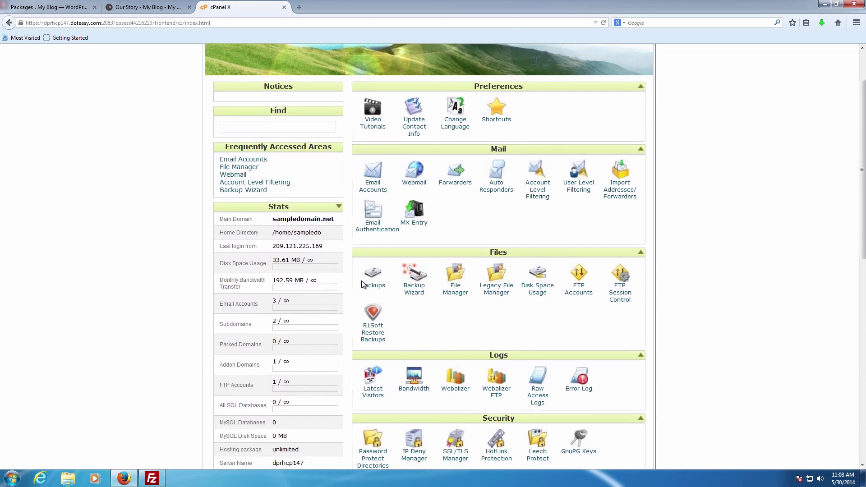
pyautogui.scroll(-6, 396, 269)
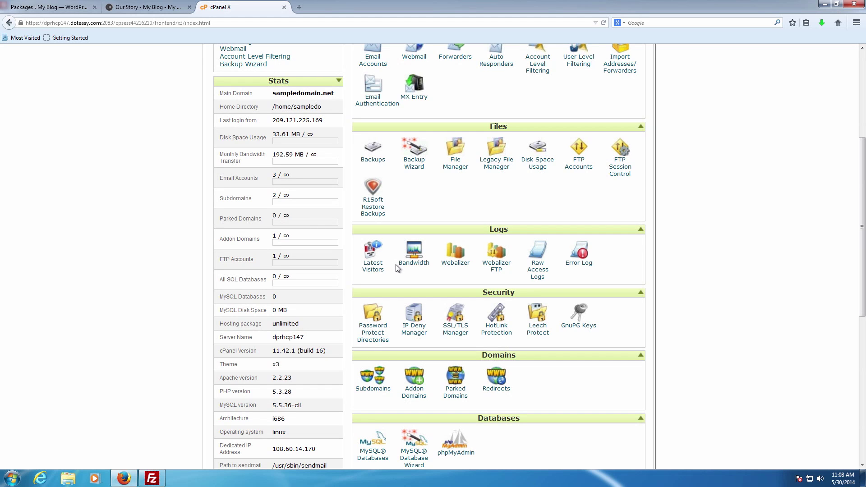
pyautogui.scroll(-6, 403, 265)
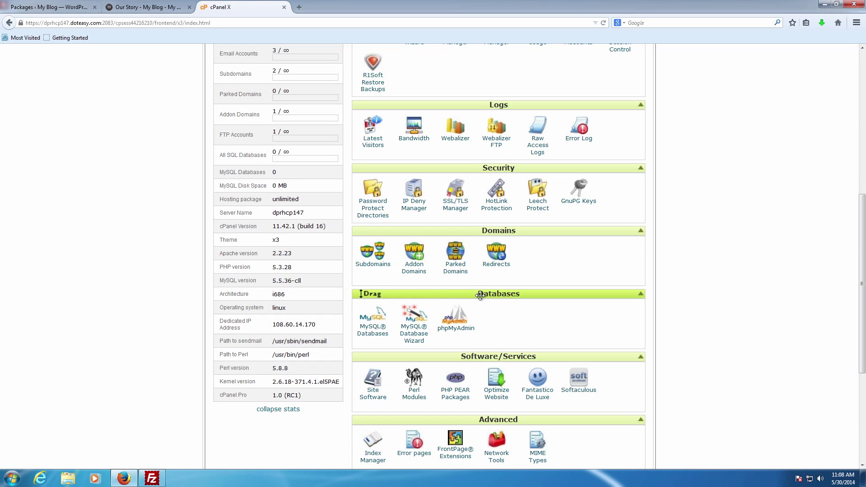
# Step: Create the MySQL database sampledo_wp by entering 'wp' as the new database name
pyautogui.click(363, 327)
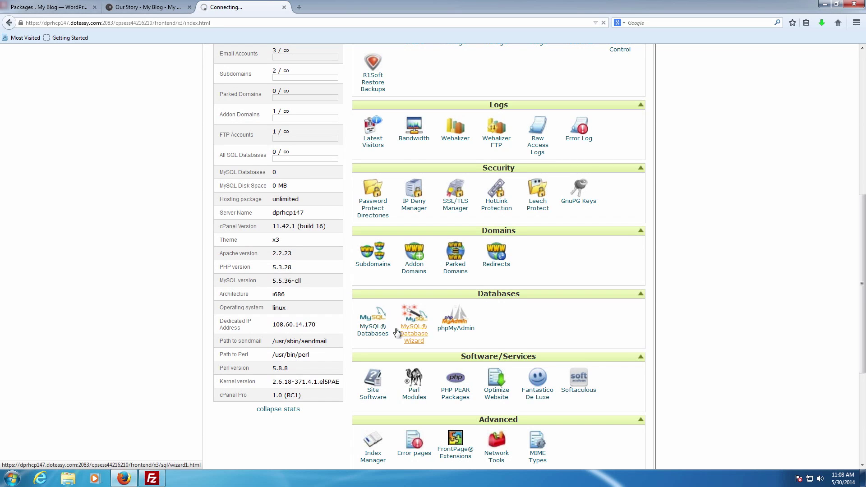
pyautogui.scroll(-3, 382, 260)
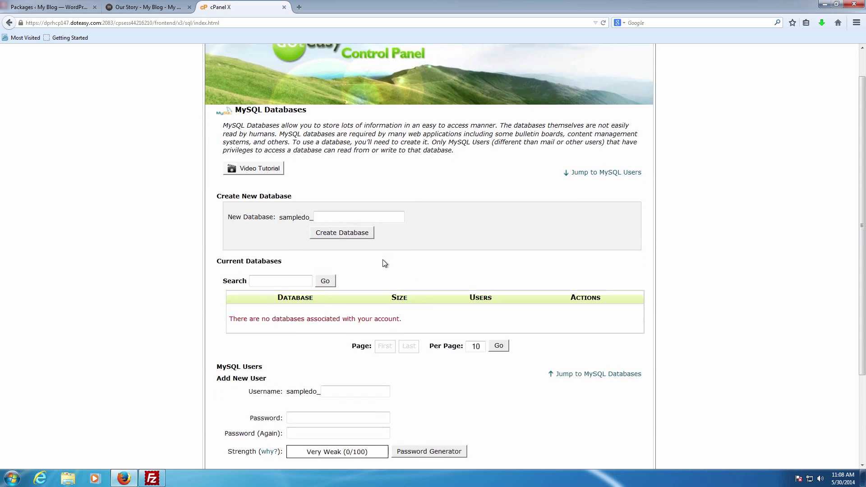
pyautogui.moveTo(253, 287); pyautogui.dragTo(229, 288)
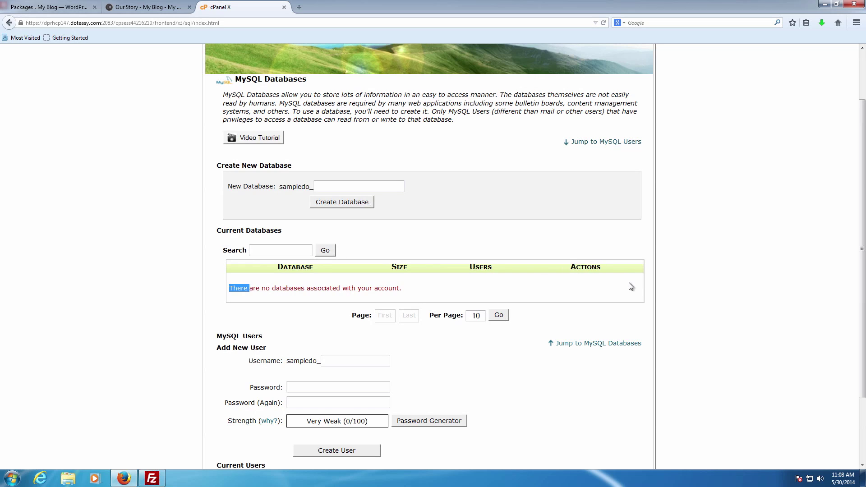
pyautogui.click(363, 185)
pyautogui.write('wp')
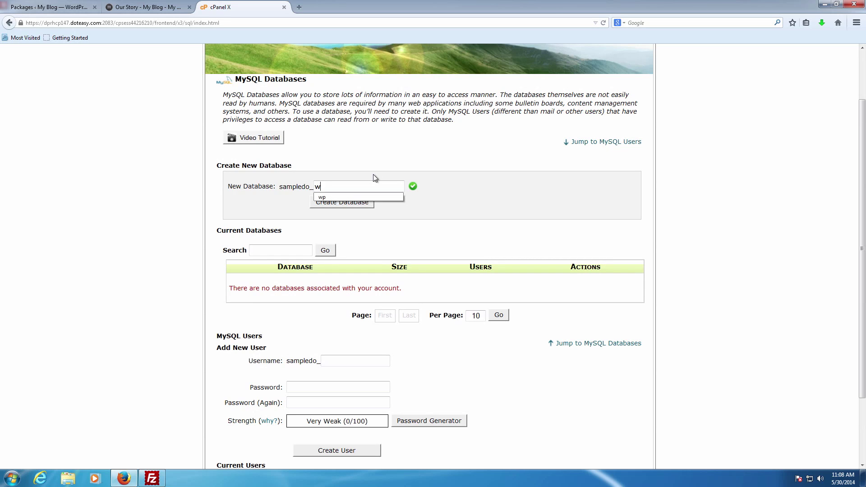
pyautogui.click(325, 203)
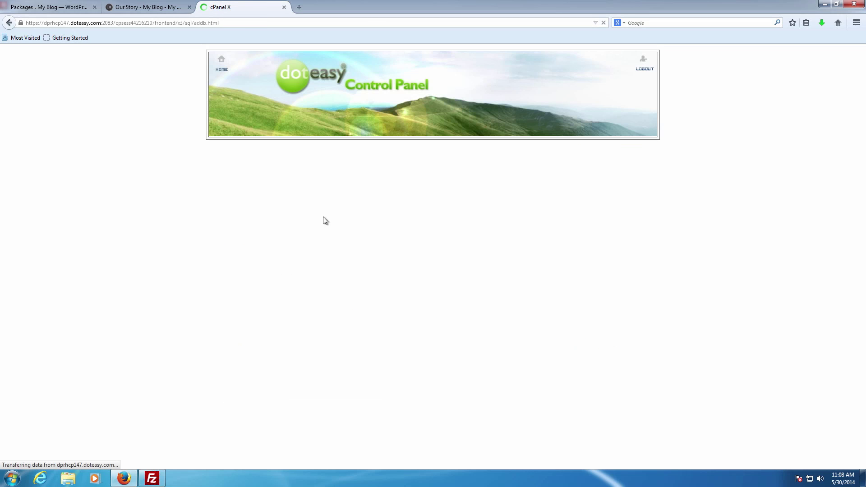
pyautogui.moveTo(233, 172); pyautogui.dragTo(360, 175)
pyautogui.click(361, 175)
pyautogui.click(423, 197)
pyautogui.scroll(-5, 412, 228)
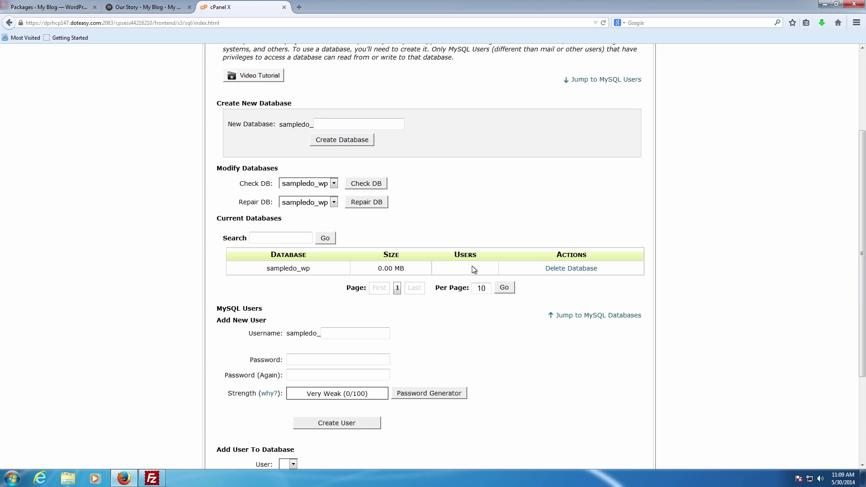
pyautogui.scroll(-3, 403, 313)
# Step: Create the MySQL user sampledo_wpuser with a strong password entered twice
pyautogui.click(352, 212)
pyautogui.write('ser')
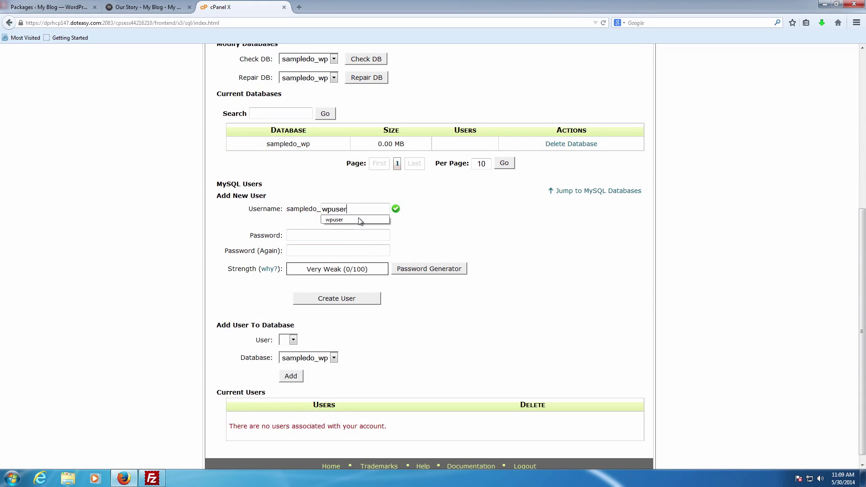
pyautogui.click(334, 219)
pyautogui.click(332, 230)
pyautogui.write('p•••••••••')
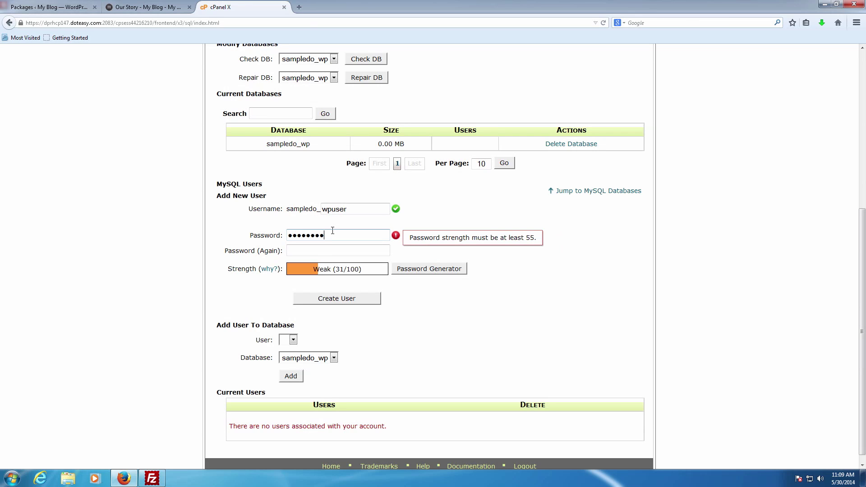
pyautogui.press('Tab')
pyautogui.write('••')
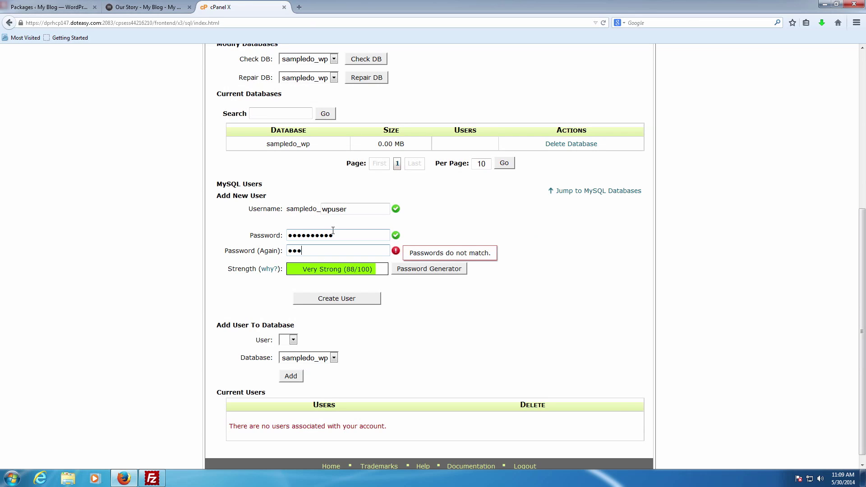
pyautogui.write('••••••••')
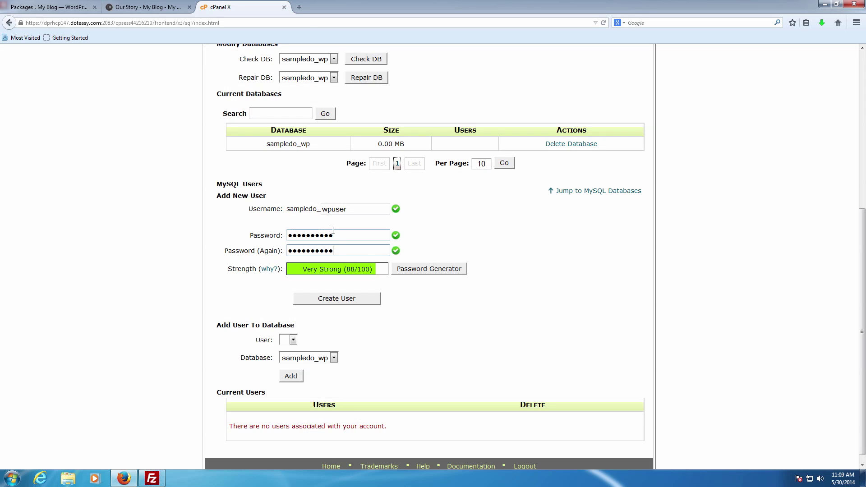
pyautogui.click(341, 299)
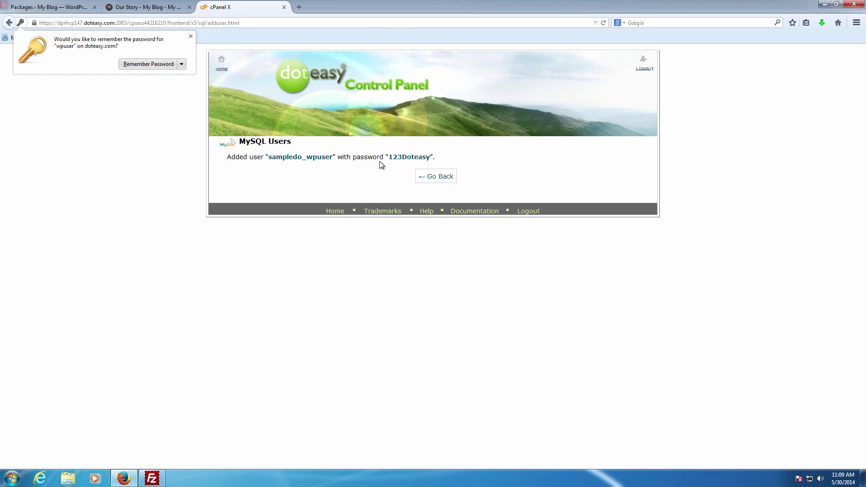
# Step: Return to MySQL Databases and point out the Add User to Database section
pyautogui.click(431, 176)
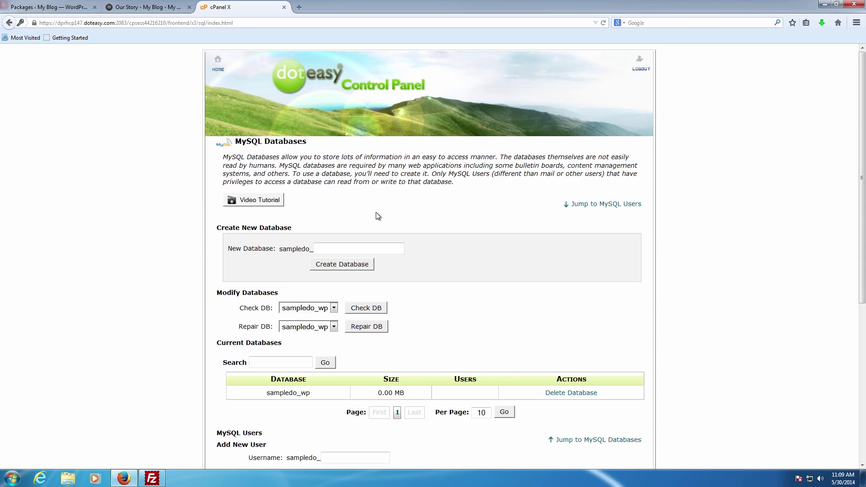
pyautogui.scroll(-10, 382, 212)
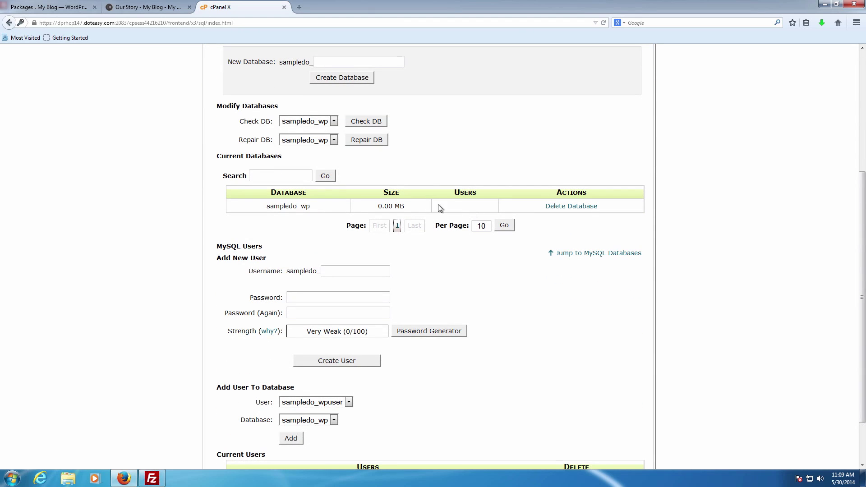
pyautogui.scroll(-3, 472, 217)
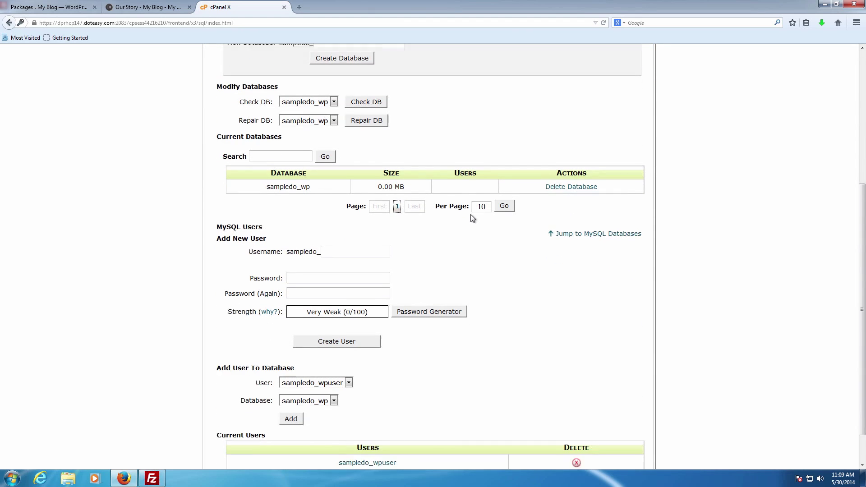
pyautogui.moveTo(226, 330); pyautogui.dragTo(335, 357)
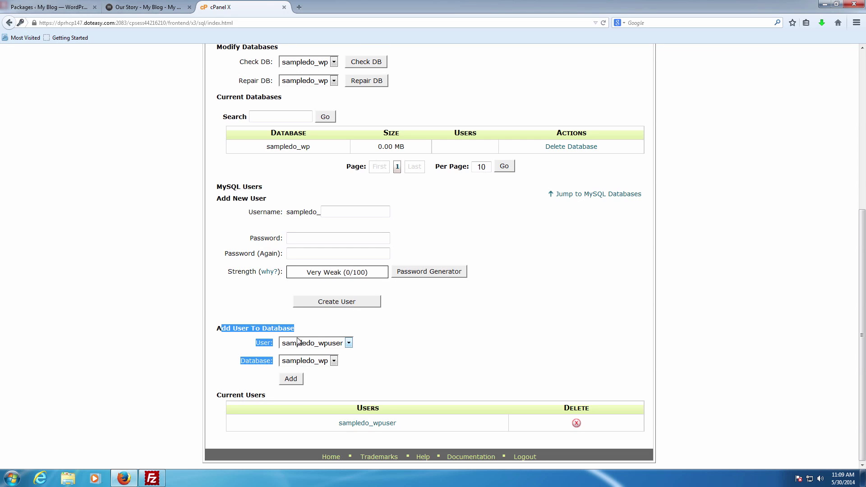
pyautogui.click(305, 375)
# Step: Add sampledo_wpuser to sampledo_wp with ALL PRIVILEGES, then check it under Current Databases
pyautogui.click(293, 378)
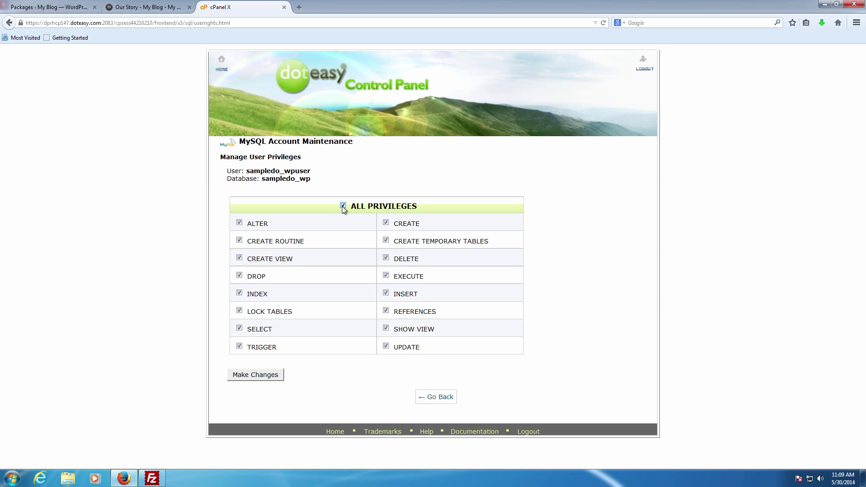
pyautogui.click(267, 378)
pyautogui.click(439, 189)
pyautogui.scroll(-3, 316, 271)
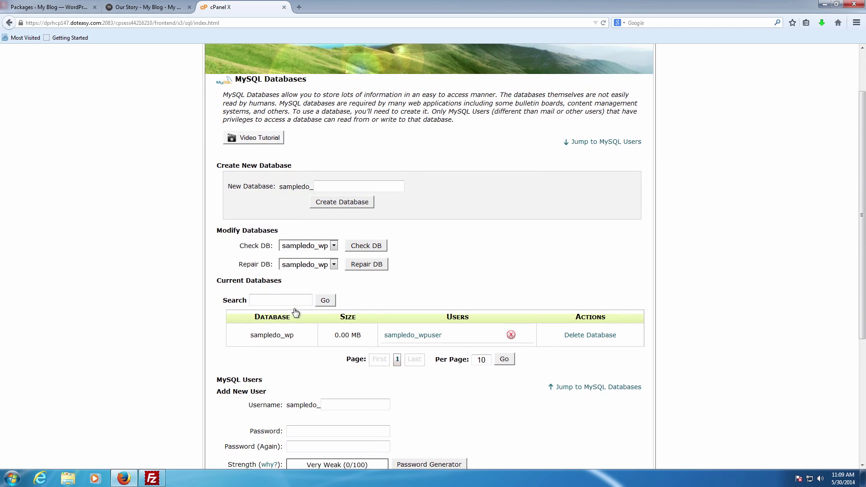
pyautogui.moveTo(249, 335); pyautogui.dragTo(547, 334)
pyautogui.click(319, 334)
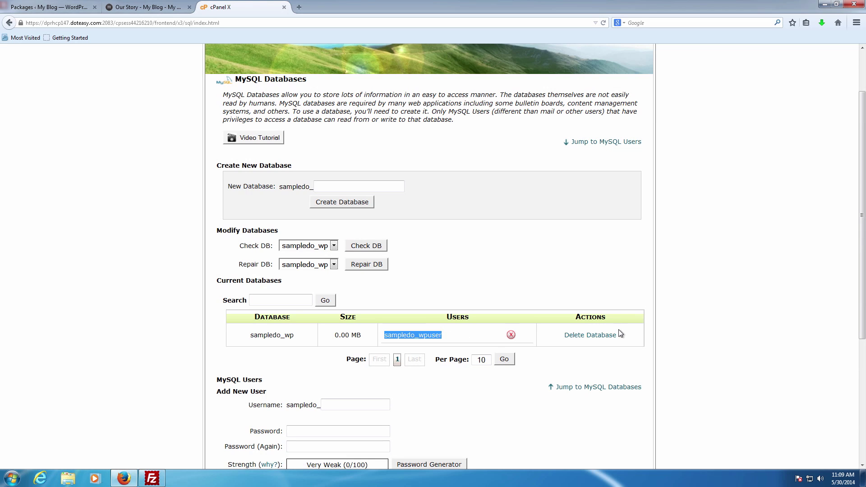
pyautogui.click(479, 267)
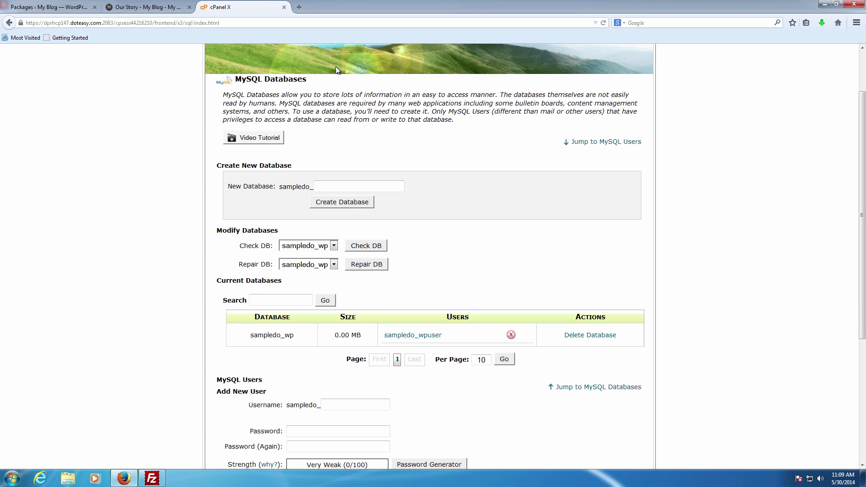
# Step: Load sampledomain.net/installer.php in a new Firefox tab
pyautogui.click(298, 7)
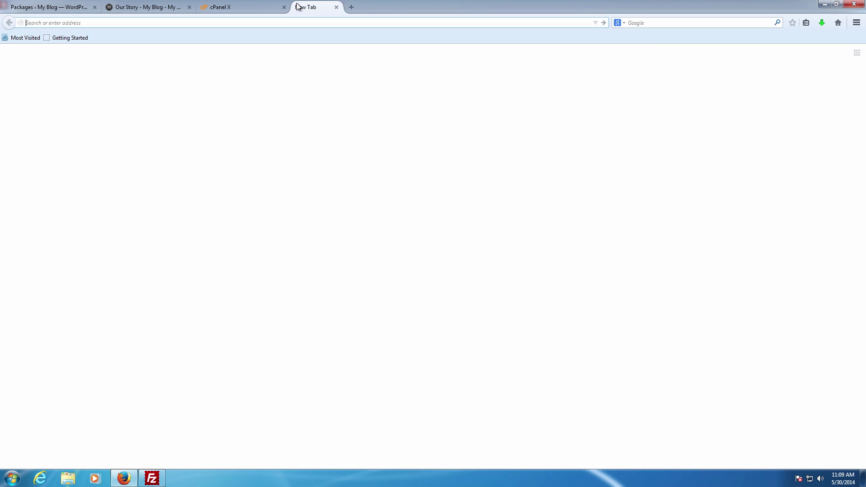
pyautogui.write('sampledomain.net/')
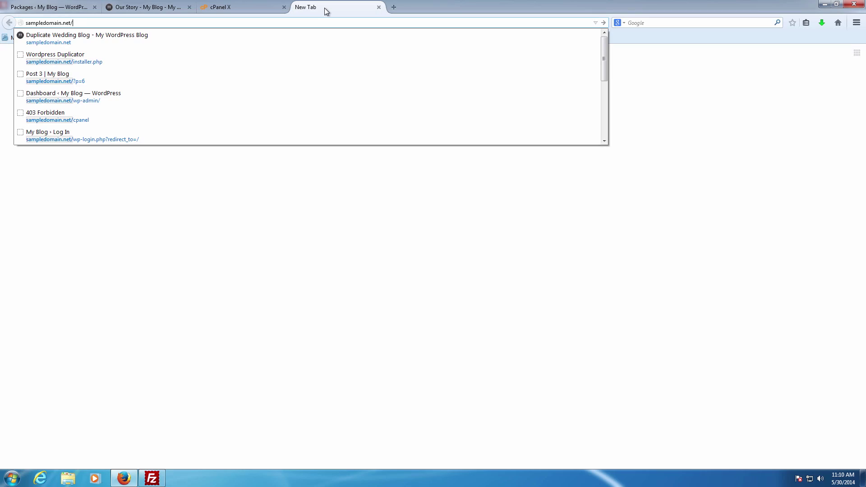
pyautogui.write('install')
pyautogui.press('Escape')
pyautogui.press('Return')
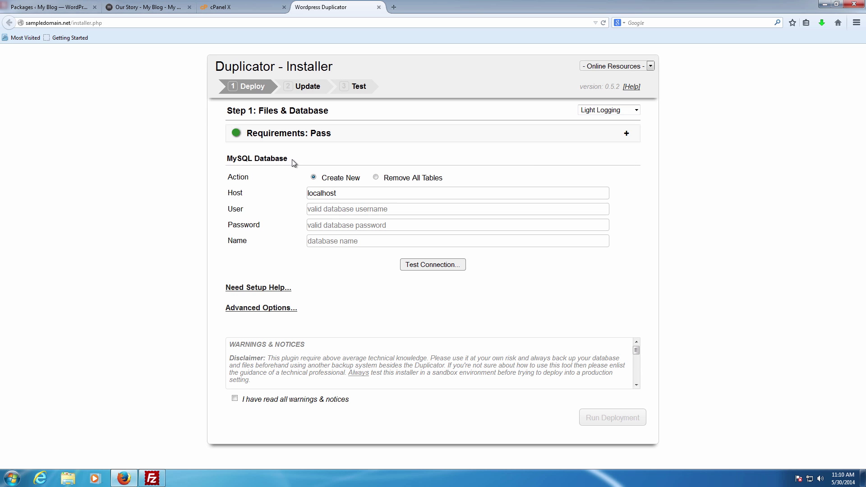
# Step: Copy the database name sampledo_wp from cPanel into the installer's Name field
pyautogui.click(243, 6)
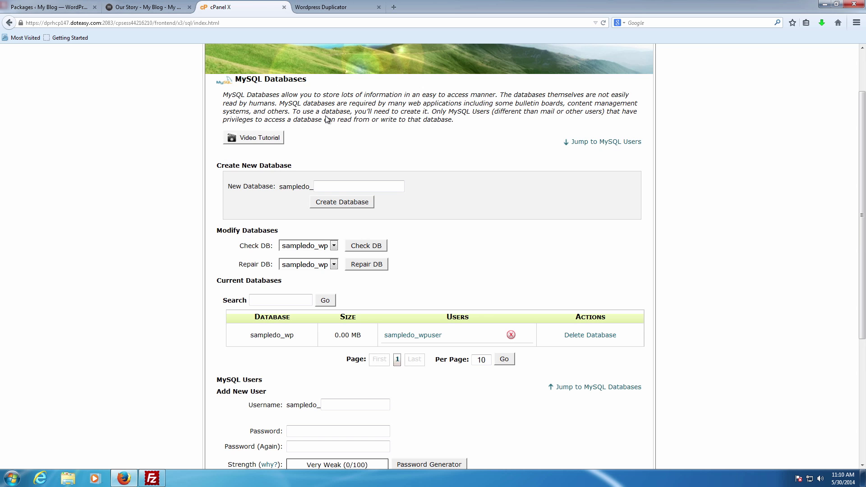
pyautogui.moveTo(302, 338); pyautogui.dragTo(245, 344)
pyautogui.hotkey('ctrl', 'c')
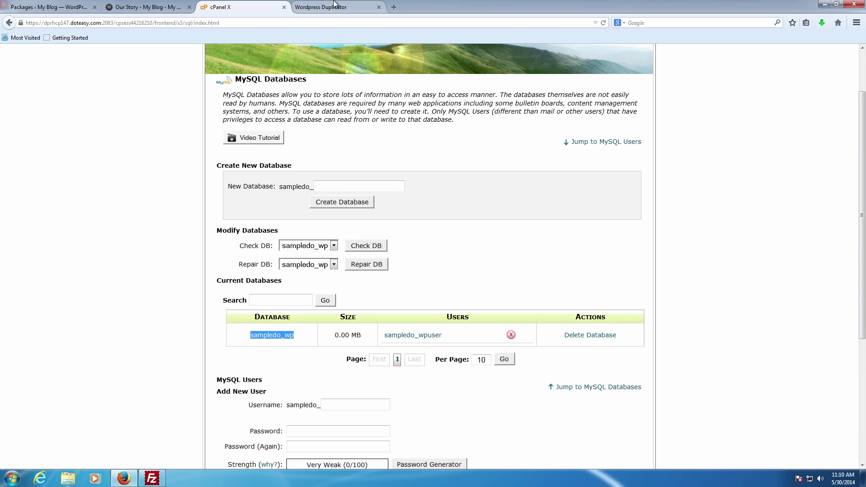
pyautogui.click(336, 6)
pyautogui.hotkey('ctrl', 'v')
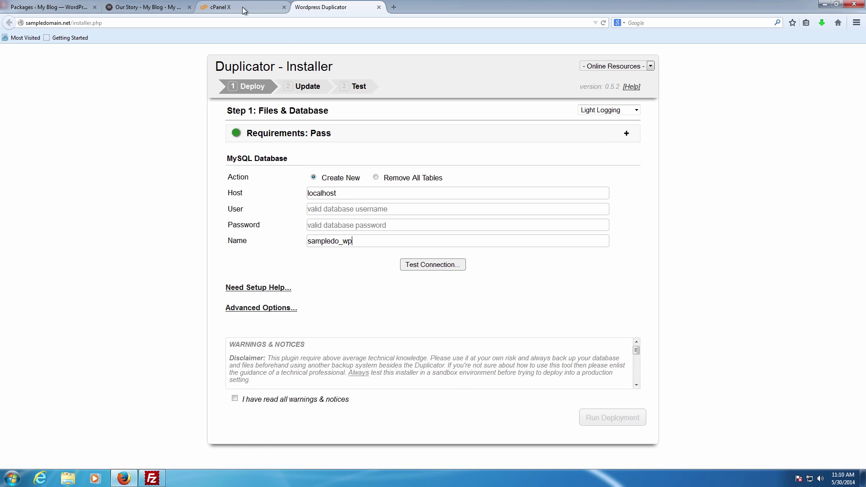
# Step: Copy the user sampledo_wpuser into the User field and enter the database user's password
pyautogui.click(244, 7)
pyautogui.moveTo(453, 335); pyautogui.dragTo(386, 341)
pyautogui.hotkey('ctrl', 'c')
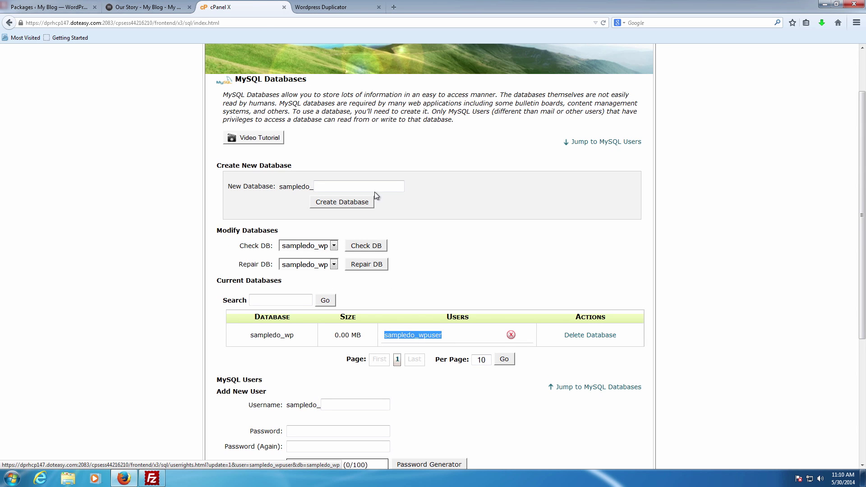
pyautogui.click(337, 8)
pyautogui.click(360, 210)
pyautogui.hotkey('ctrl', 'v')
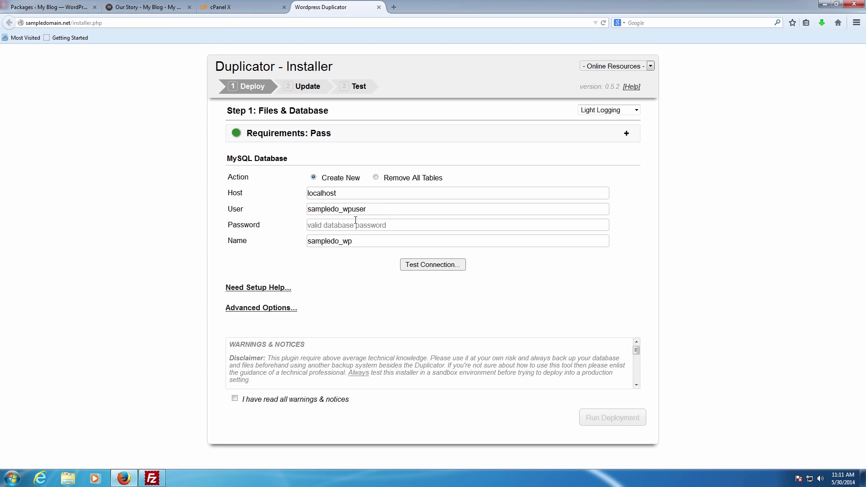
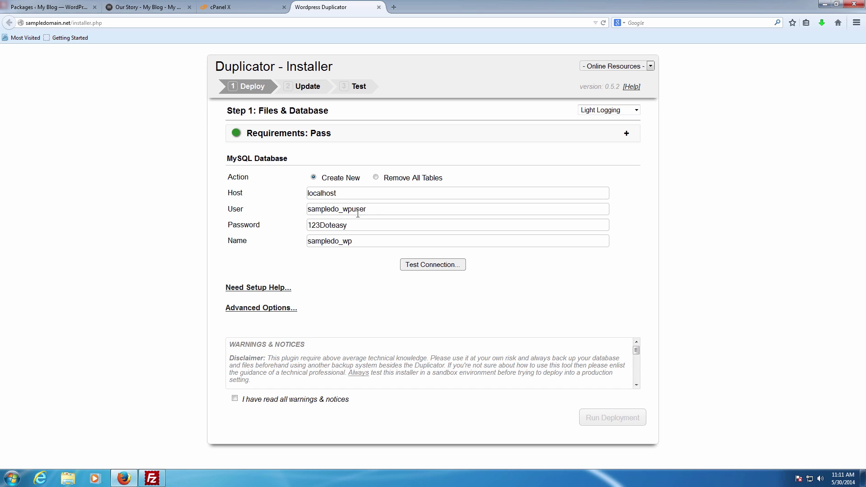
# Step: Test the database connection, confirm both results succeed, and acknowledge the warnings and notices
pyautogui.click(411, 264)
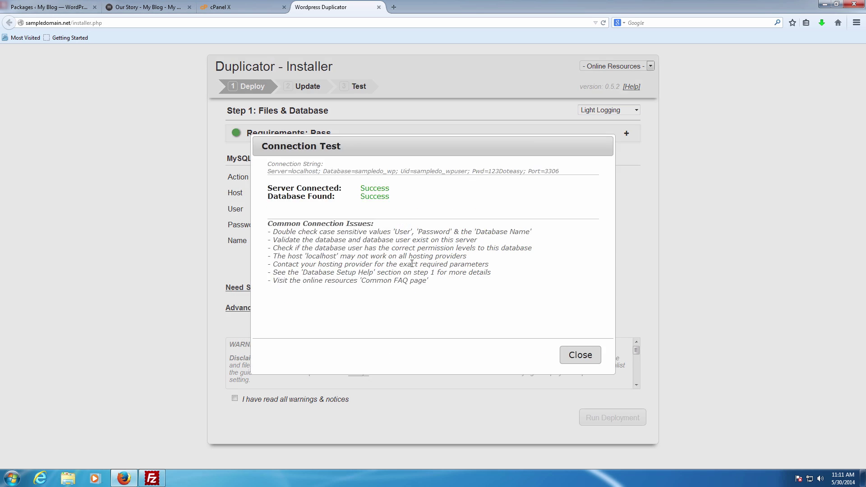
pyautogui.moveTo(292, 188); pyautogui.dragTo(406, 206)
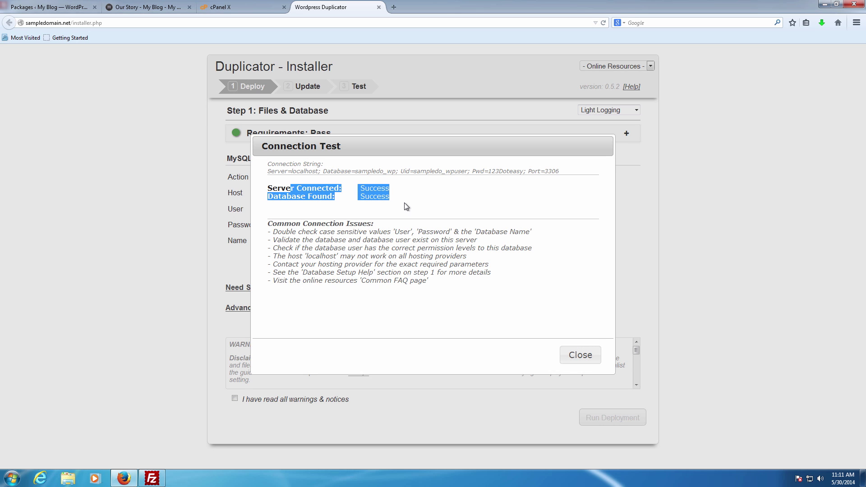
pyautogui.click(582, 357)
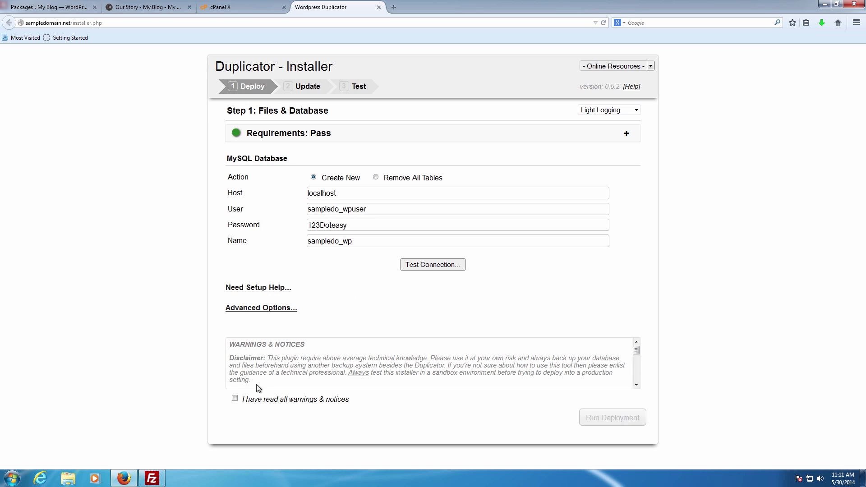
pyautogui.click(235, 398)
# Step: Review the advanced database options, then run and confirm the deployment
pyautogui.click(269, 308)
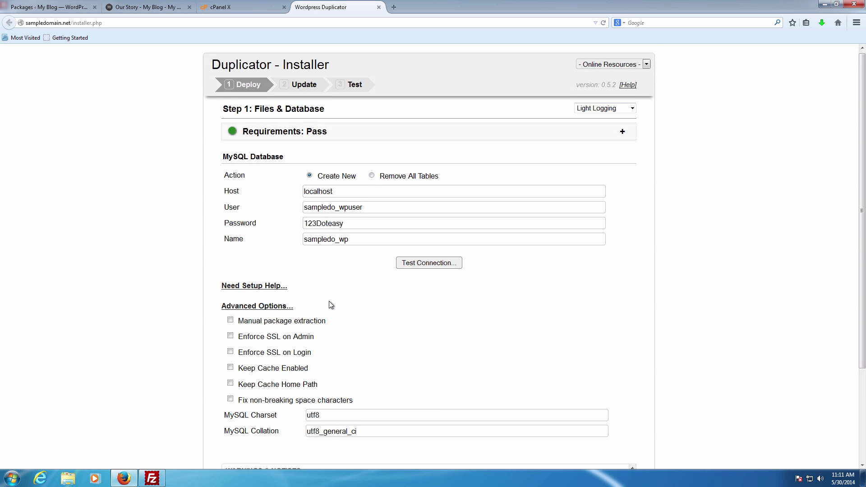
pyautogui.scroll(-5, 293, 291)
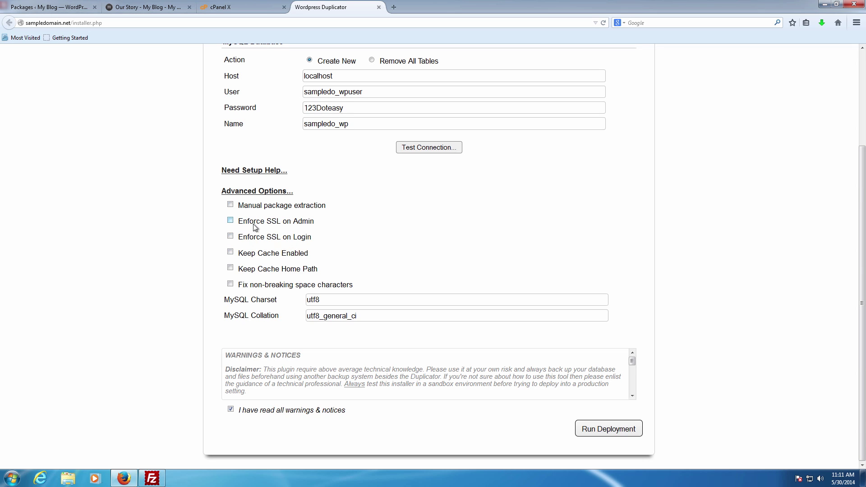
pyautogui.click(244, 195)
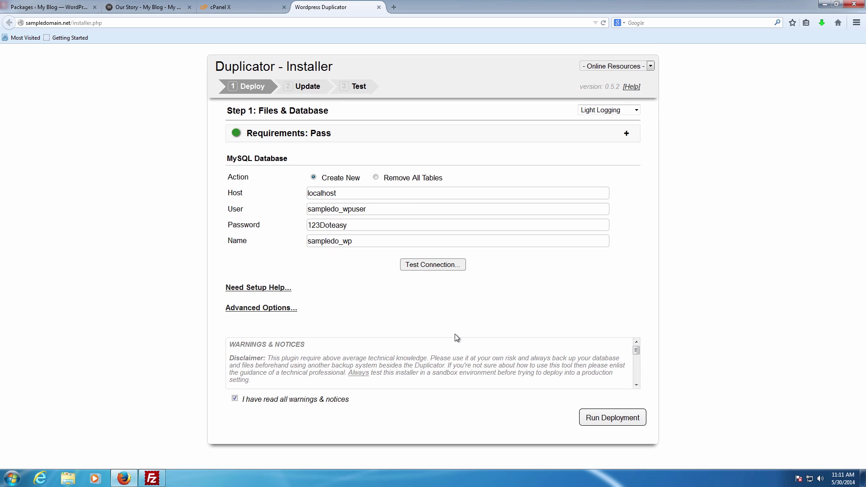
pyautogui.click(595, 418)
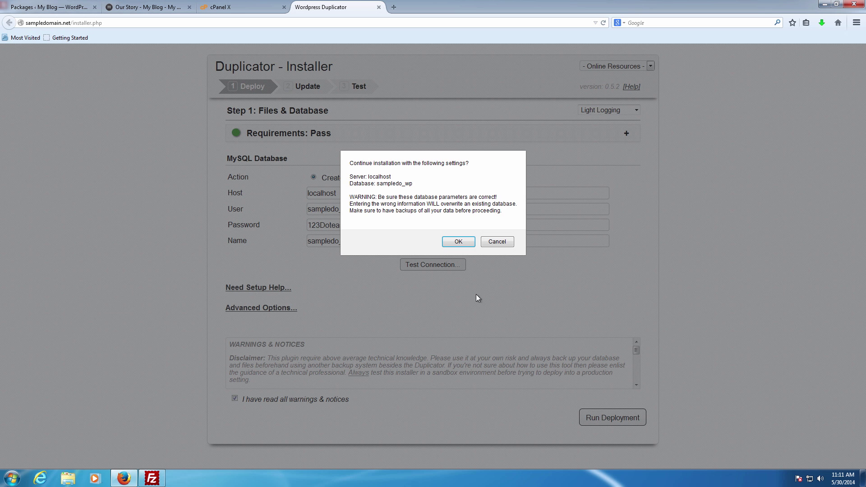
pyautogui.click(453, 242)
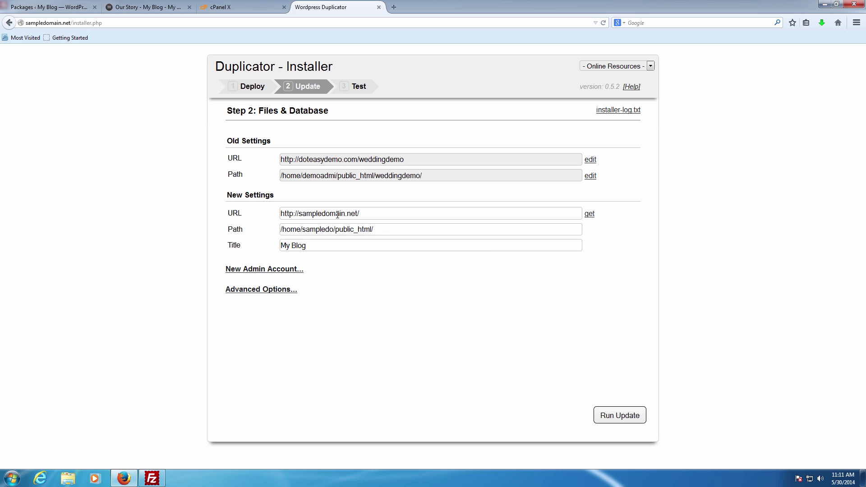
# Step: Compare the old settings with the new URL and path, then delete the 'My Blog' title
pyautogui.moveTo(231, 143); pyautogui.dragTo(447, 177)
pyautogui.click(437, 174)
pyautogui.moveTo(373, 213); pyautogui.dragTo(267, 213)
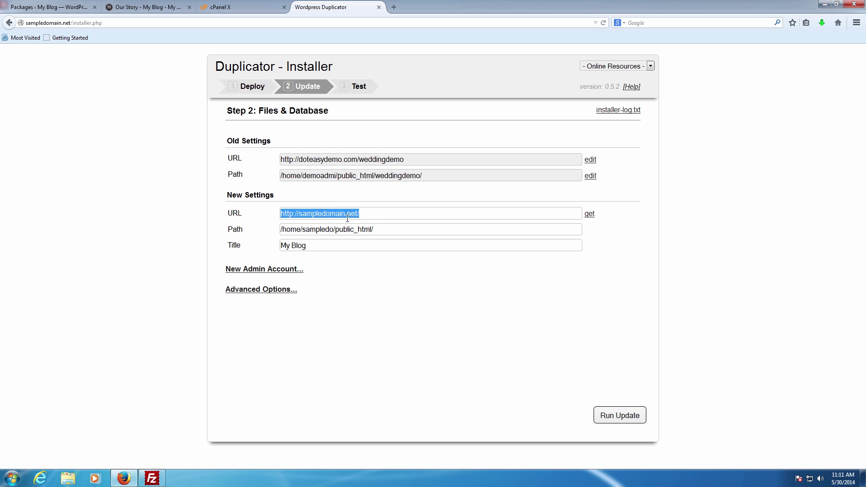
pyautogui.click(361, 225)
pyautogui.moveTo(389, 228); pyautogui.dragTo(288, 224)
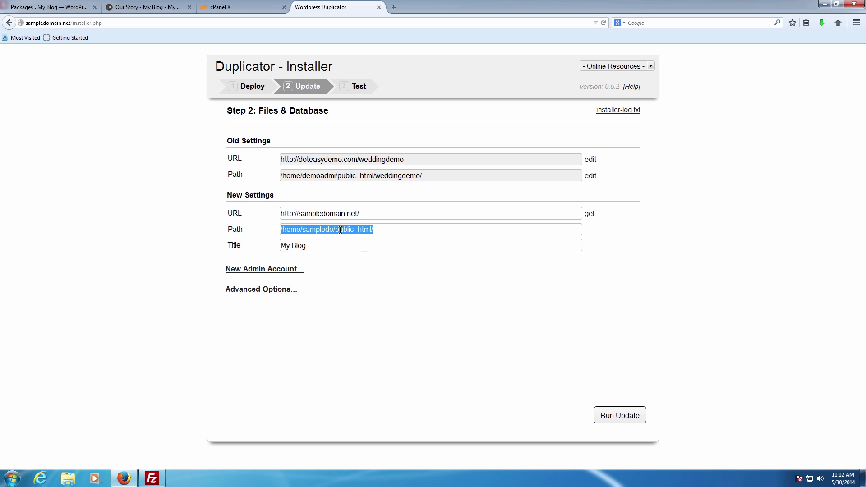
pyautogui.moveTo(312, 244); pyautogui.dragTo(276, 245)
pyautogui.press('BackSpace')
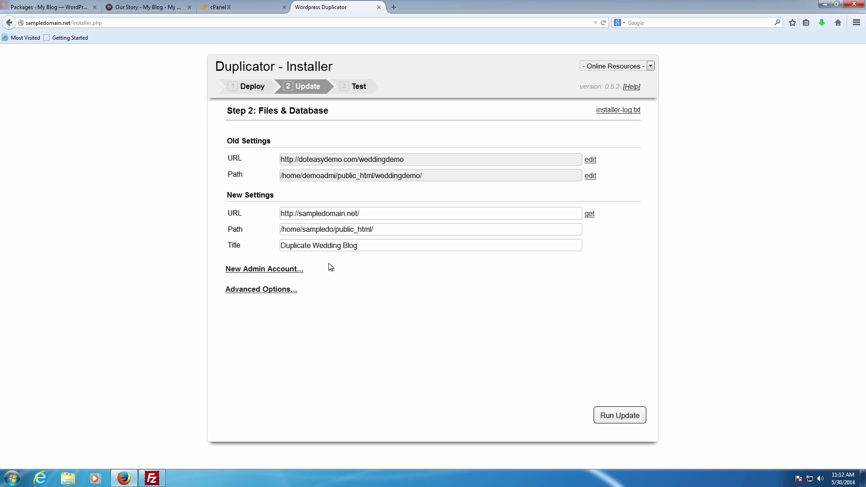
# Step: Add a new admin account with its username and password
pyautogui.click(295, 270)
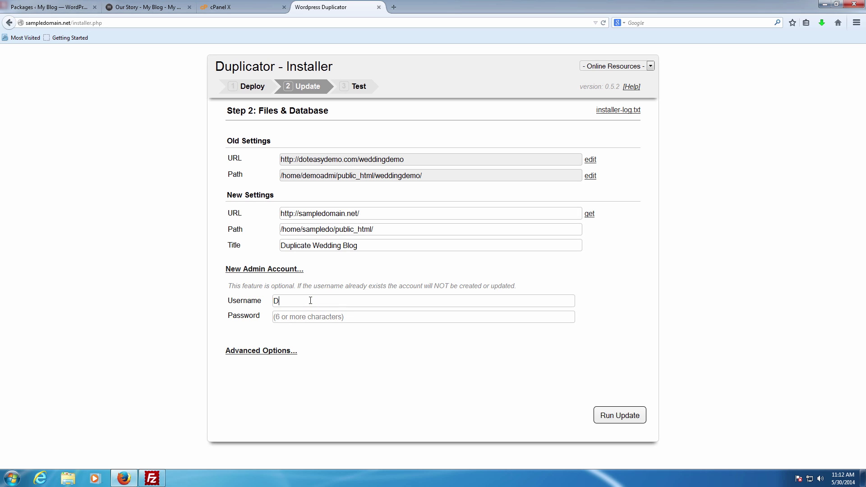
pyautogui.write('oteasy')
pyautogui.press('Tab')
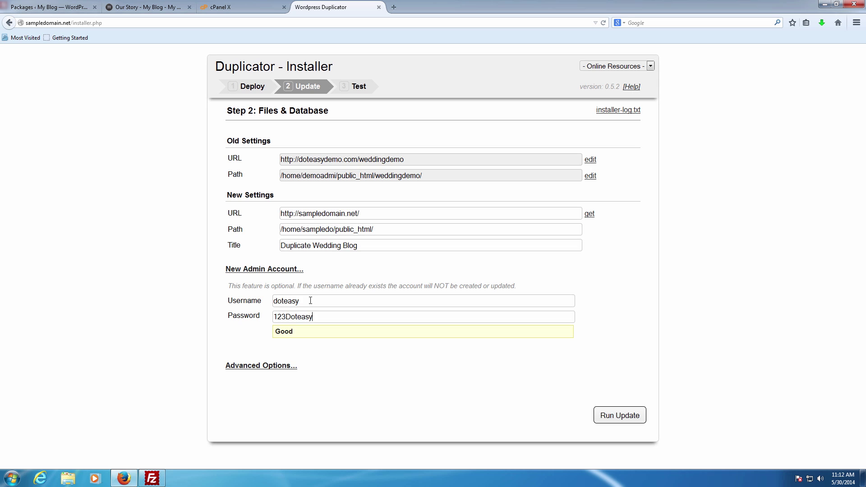
# Step: Review the advanced update options and run the update for the new domain
pyautogui.click(270, 367)
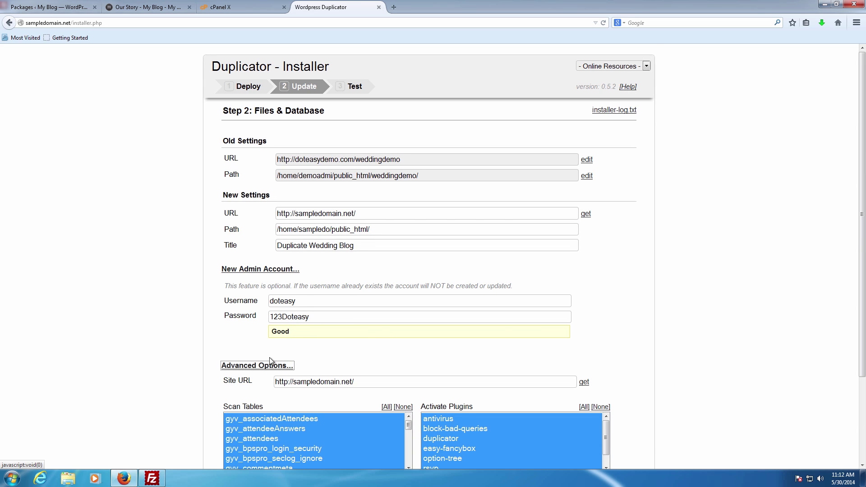
pyautogui.scroll(-3, 372, 338)
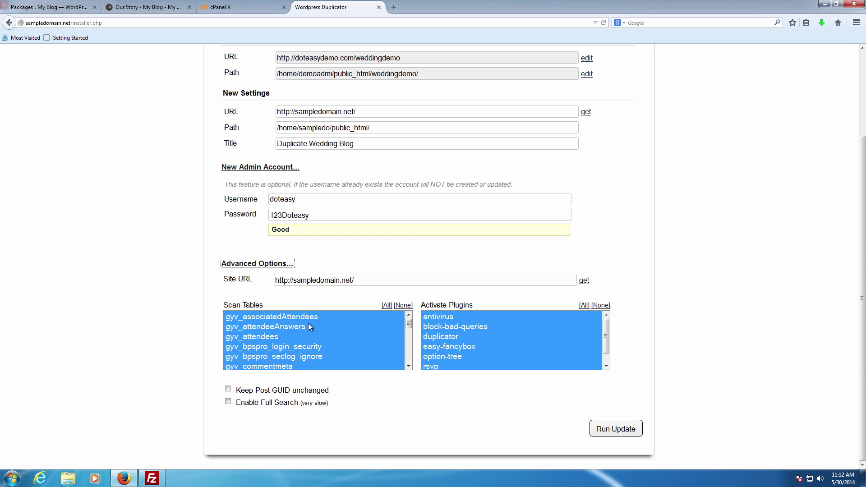
pyautogui.moveTo(407, 322); pyautogui.dragTo(408, 360)
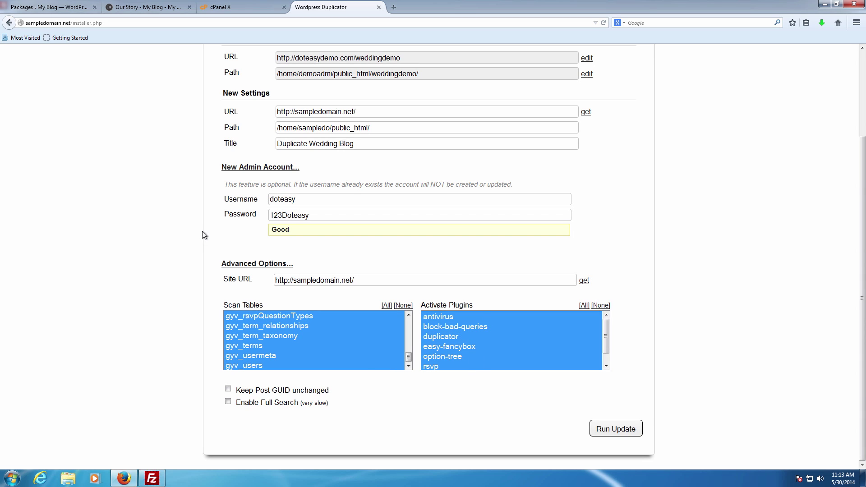
pyautogui.click(252, 264)
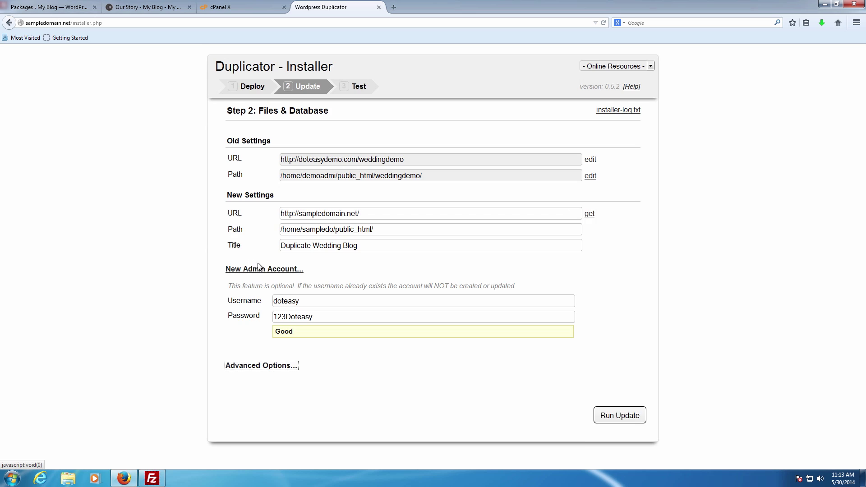
pyautogui.click(603, 414)
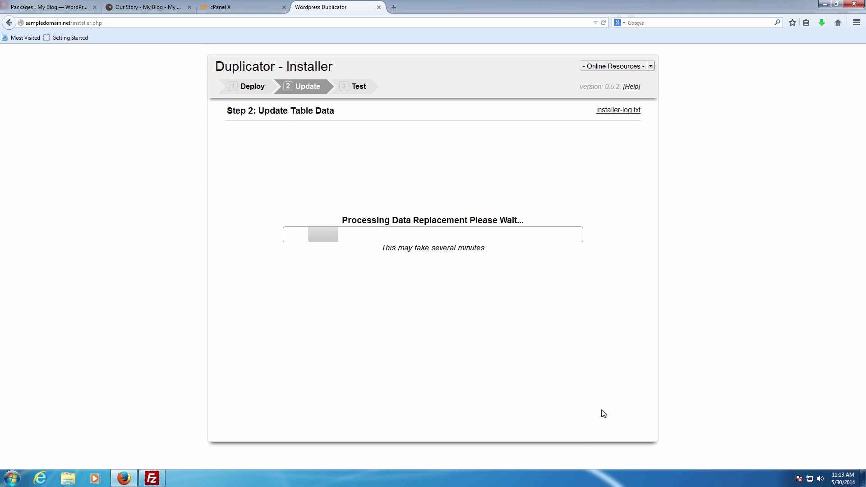
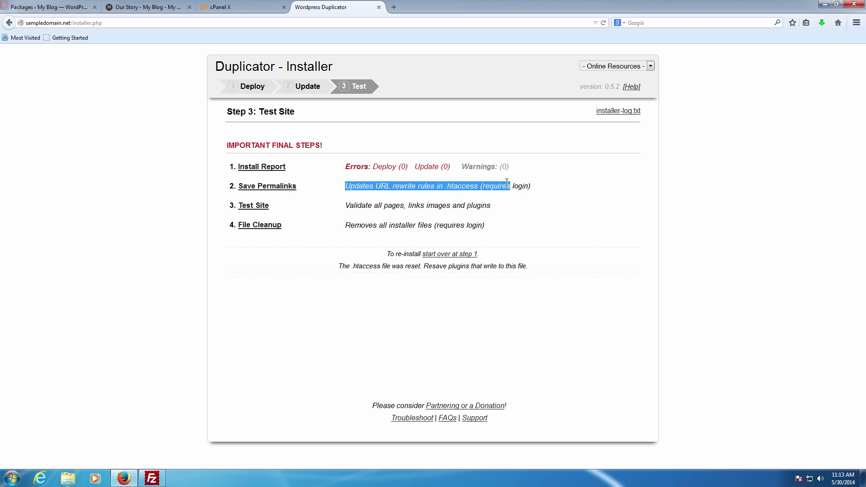
# Step: Open the Save Permalinks link in a new tab and switch to its login page
pyautogui.click(415, 182)
pyautogui.rightClick(293, 189)
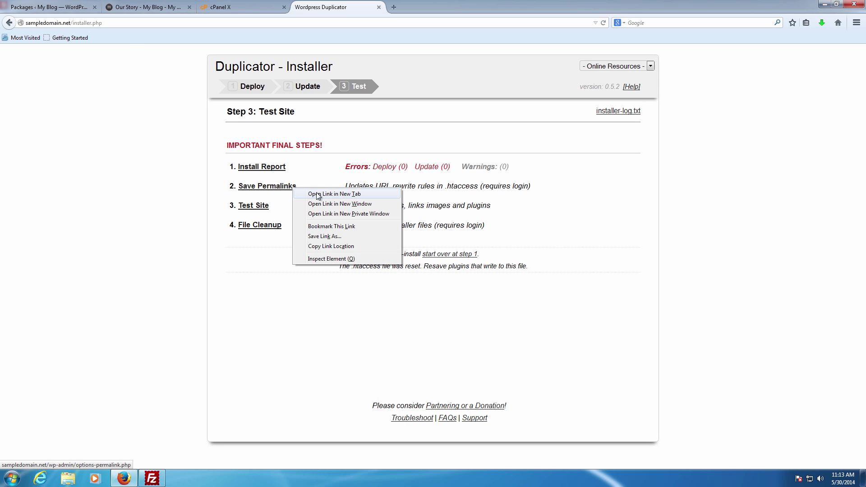
pyautogui.click(315, 195)
pyautogui.click(426, 6)
# Step: Log in to the duplicated site's admin with the admin username and password
pyautogui.write('doteasy')
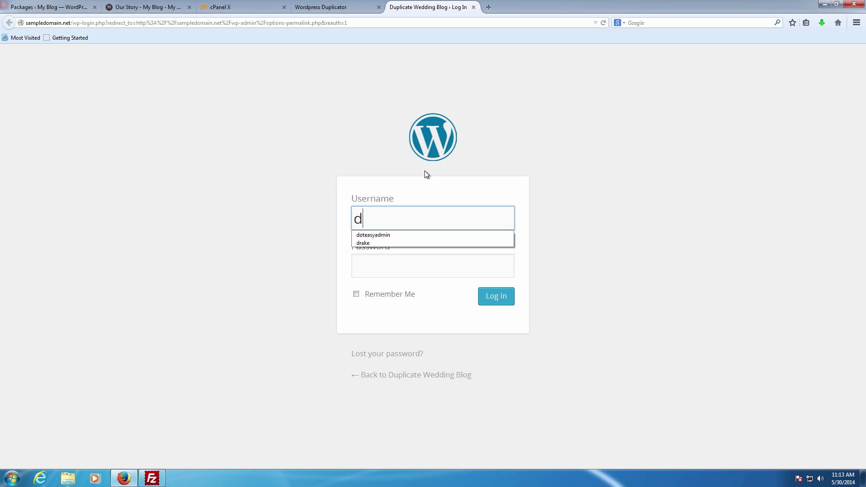
pyautogui.press('Tab')
pyautogui.write('••••••••••')
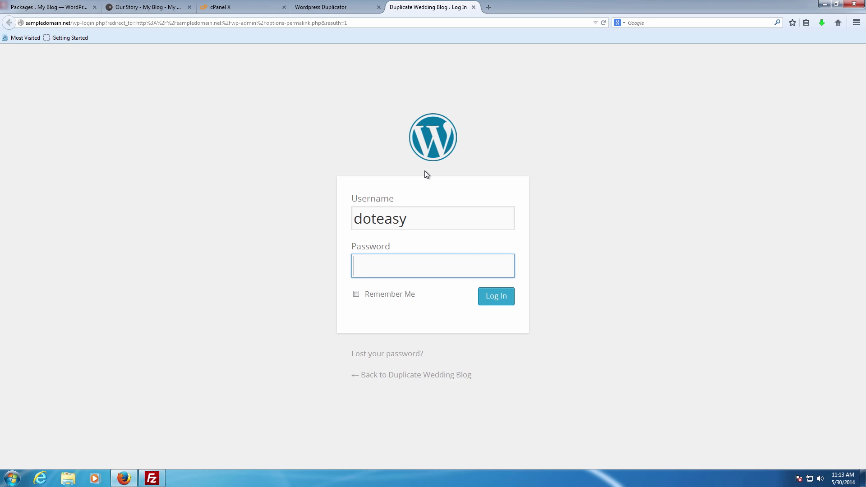
pyautogui.press('Return')
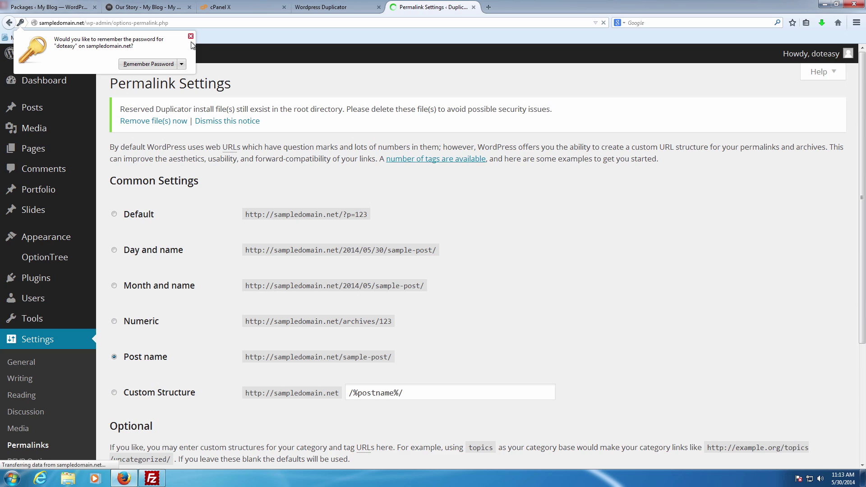
# Step: Dismiss the password prompt and save the Post name permalink settings unchanged
pyautogui.click(191, 36)
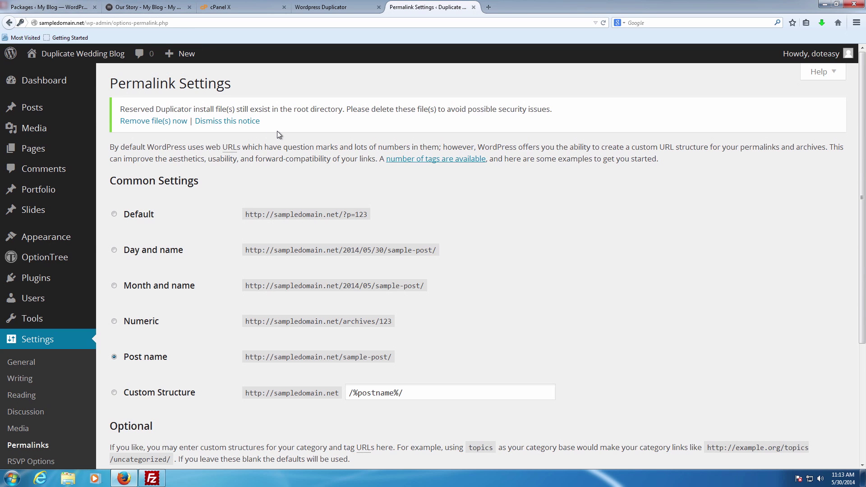
pyautogui.scroll(-3, 260, 187)
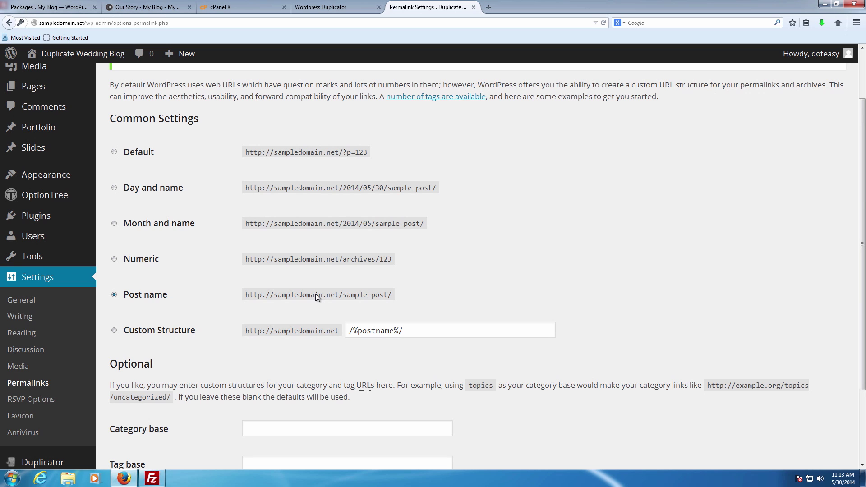
pyautogui.scroll(-5, 315, 294)
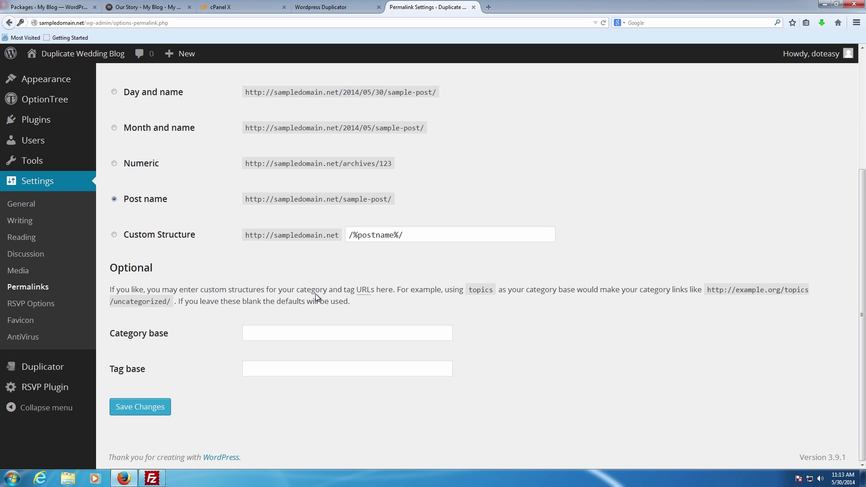
pyautogui.click(156, 407)
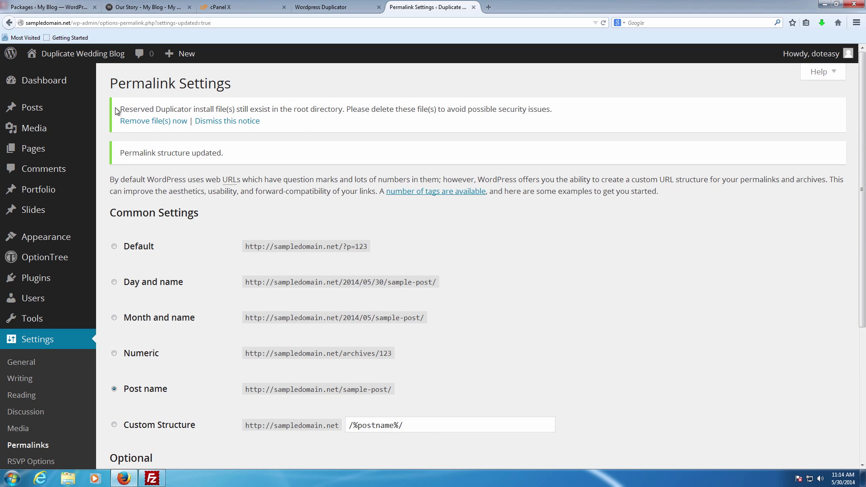
# Step: Remove installer.php, installer-data.sql and installer-log.txt via Duplicator's 'Remove file(s) now' notice
pyautogui.moveTo(116, 111); pyautogui.dragTo(297, 136)
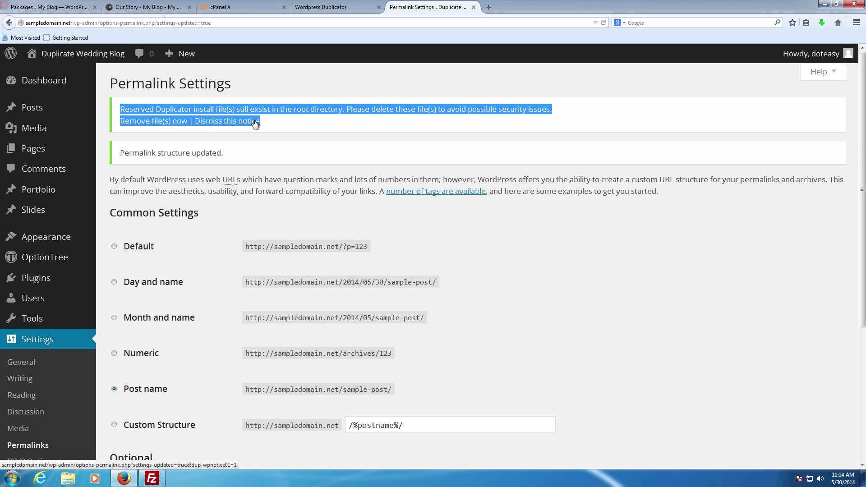
pyautogui.click(172, 125)
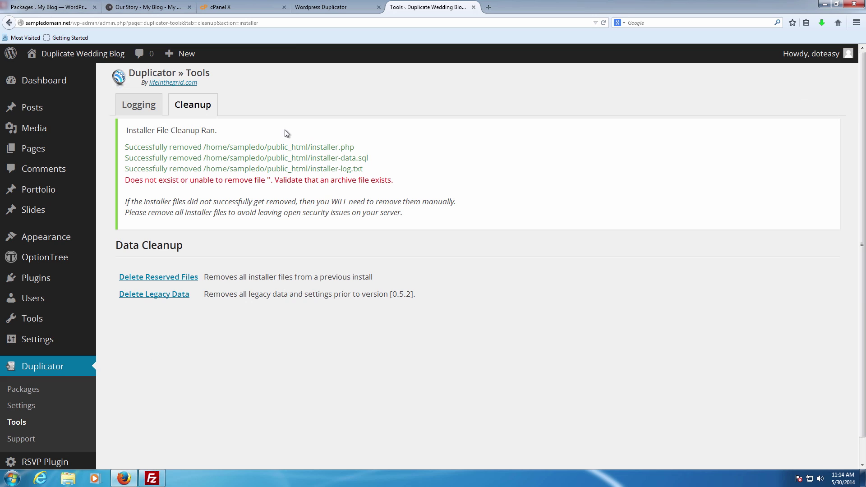
pyautogui.moveTo(399, 169); pyautogui.dragTo(153, 143)
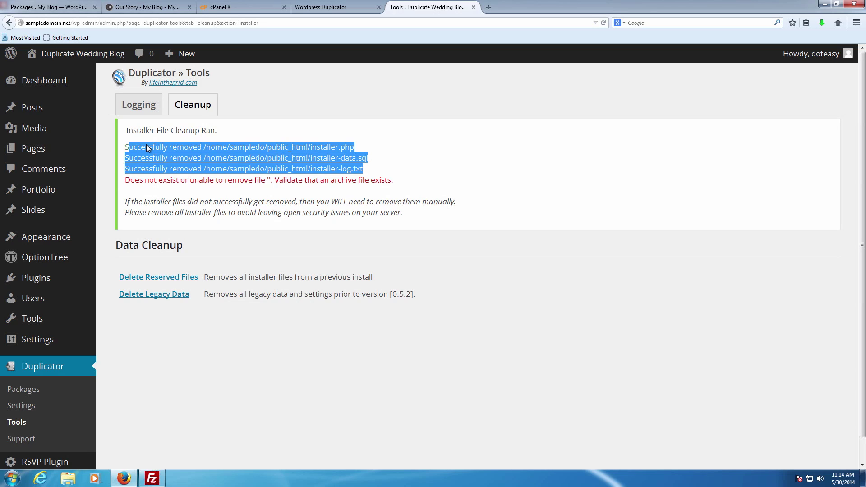
pyautogui.click(190, 148)
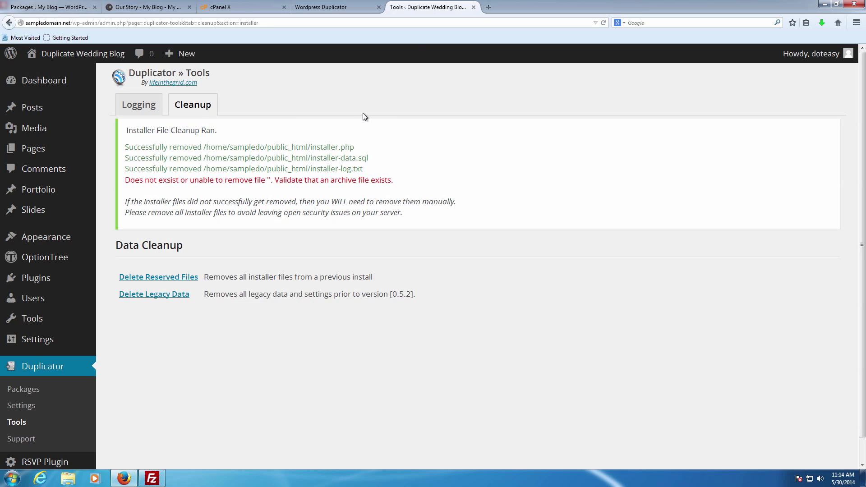
# Step: Open the duplicated wedding site's front end in a new tab and browse its home page
pyautogui.moveTo(68, 53)
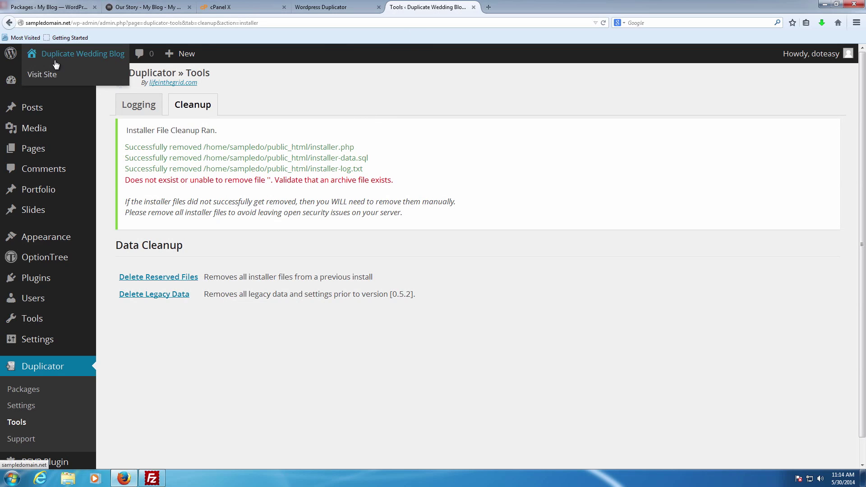
pyautogui.rightClick(65, 79)
pyautogui.click(68, 81)
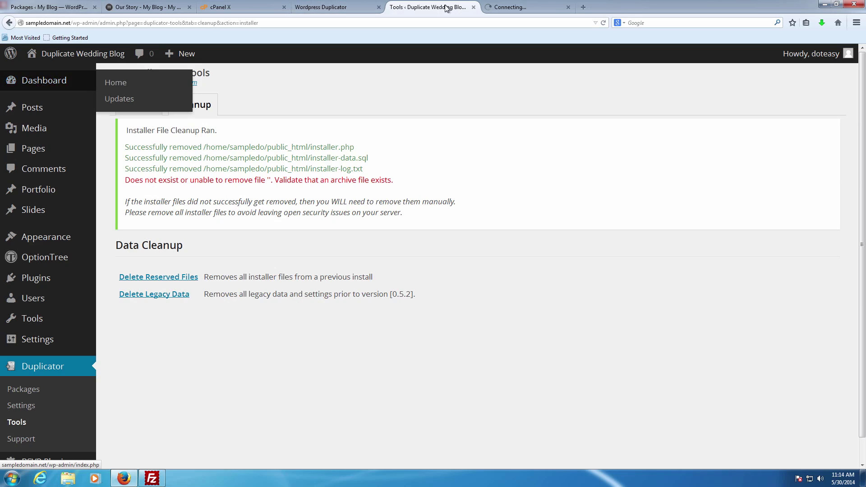
pyautogui.click(501, 5)
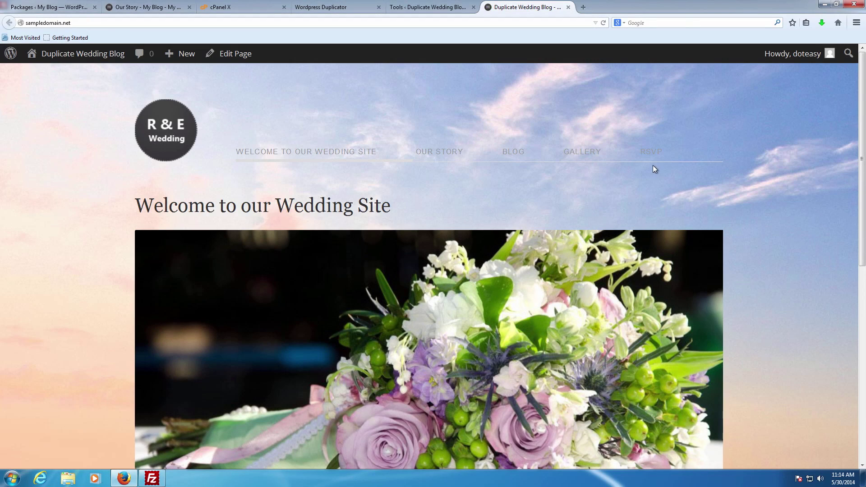
pyautogui.scroll(-3, 653, 165)
pyautogui.scroll(-5, 681, 185)
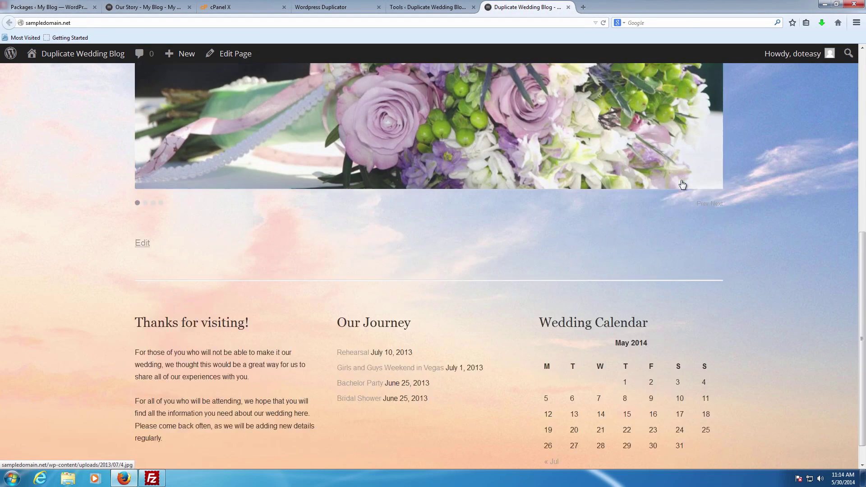
pyautogui.scroll(8, 655, 360)
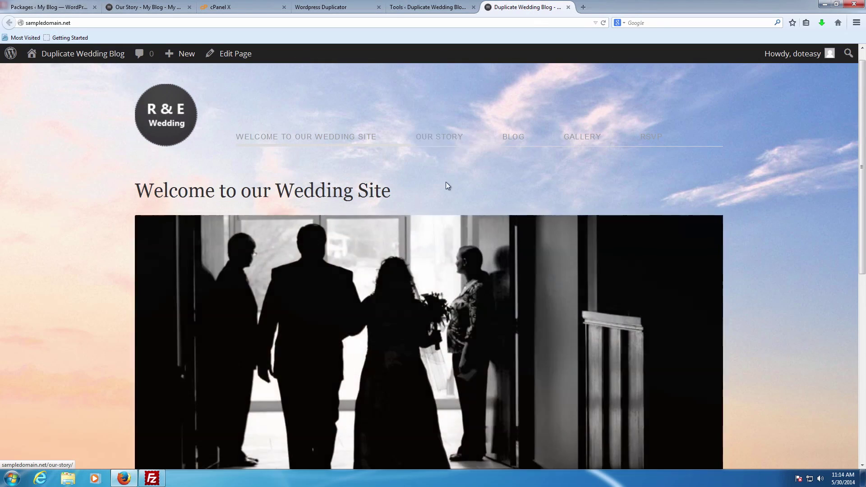
# Step: View the duplicate's Our Story page, then compare it with the original site's Our Story page
pyautogui.click(467, 142)
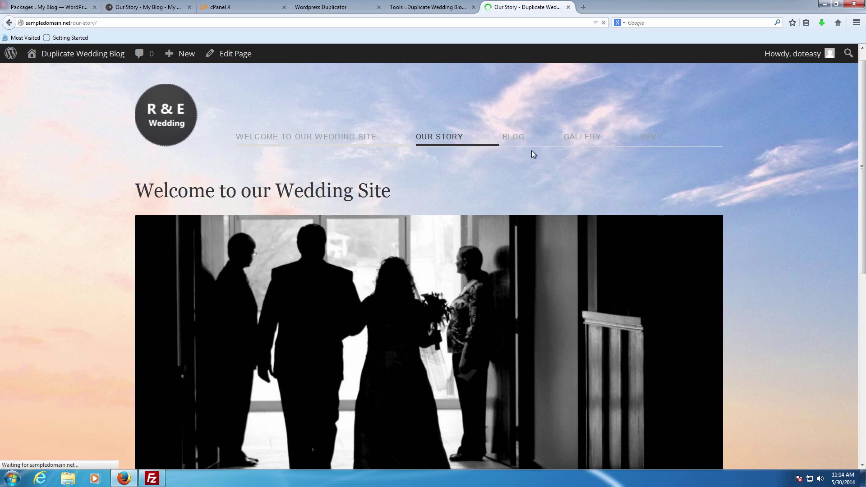
pyautogui.scroll(-3, 539, 174)
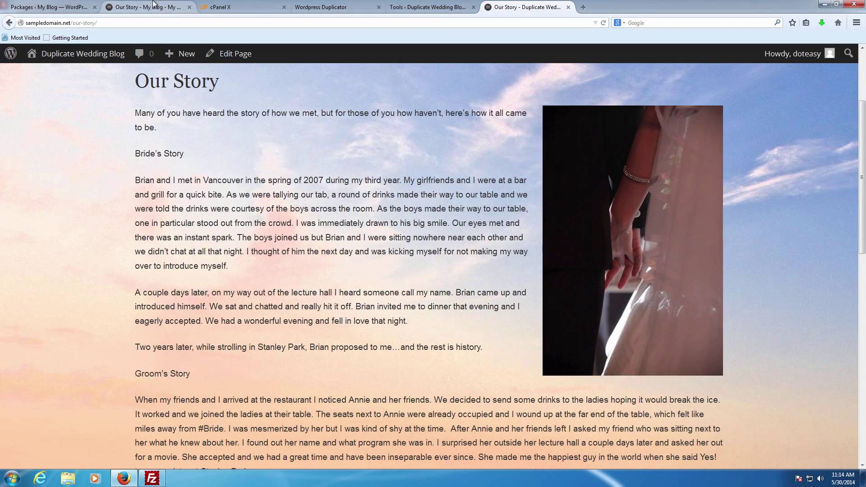
pyautogui.click(154, 7)
pyautogui.scroll(-7, 329, 141)
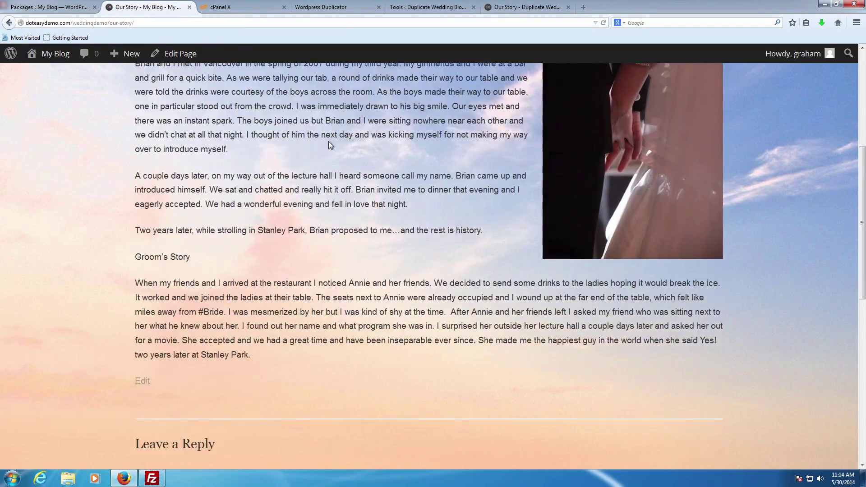